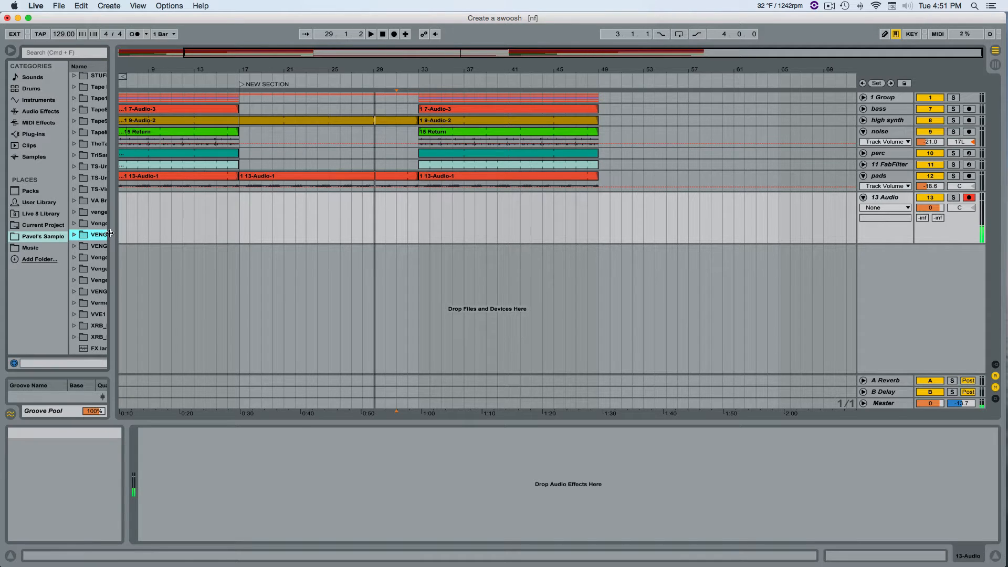
Browse the Vengeance Essential sample folder, including VEC1 Special Sounds and VEC1 FX, and preview the VEC1 FX 004.wav effect.
drag(120, 233, 180, 231)
click(73, 236)
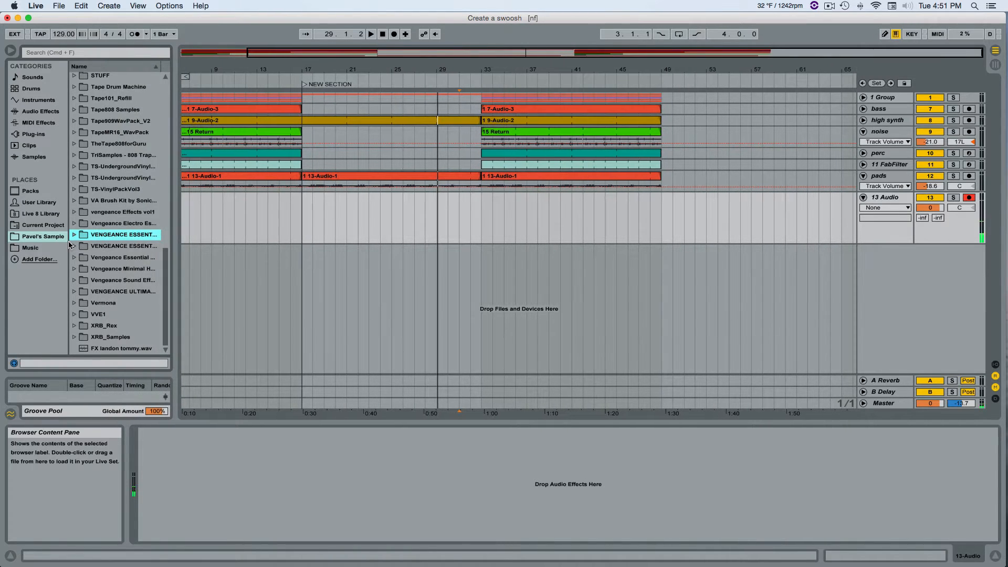
scroll(156, 270, down, 7)
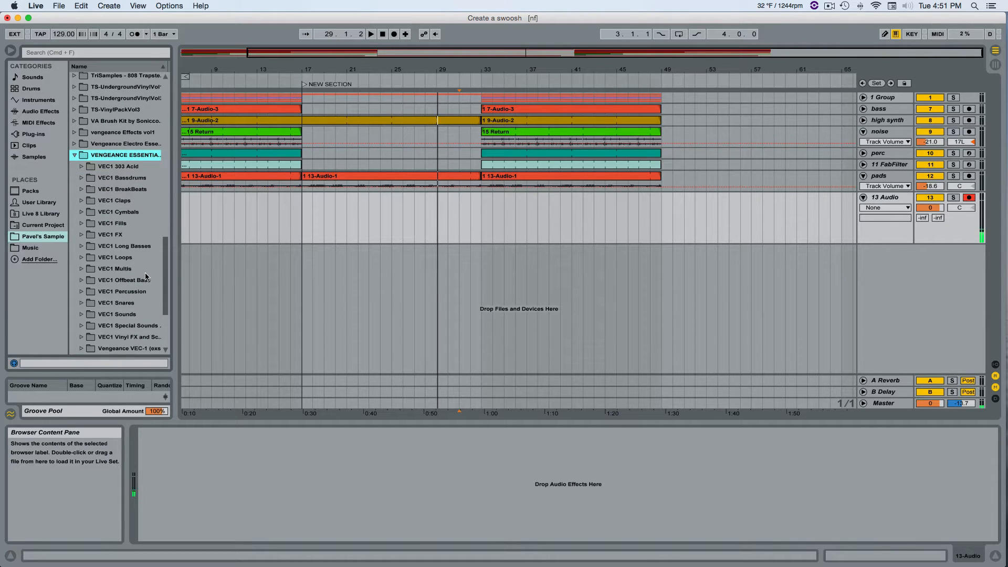
click(138, 326)
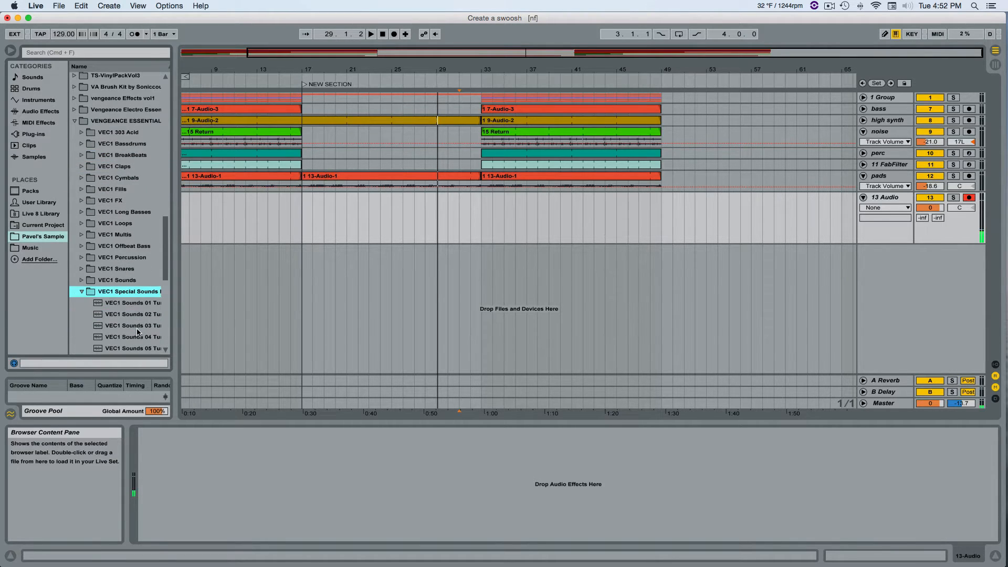
click(134, 316)
click(82, 291)
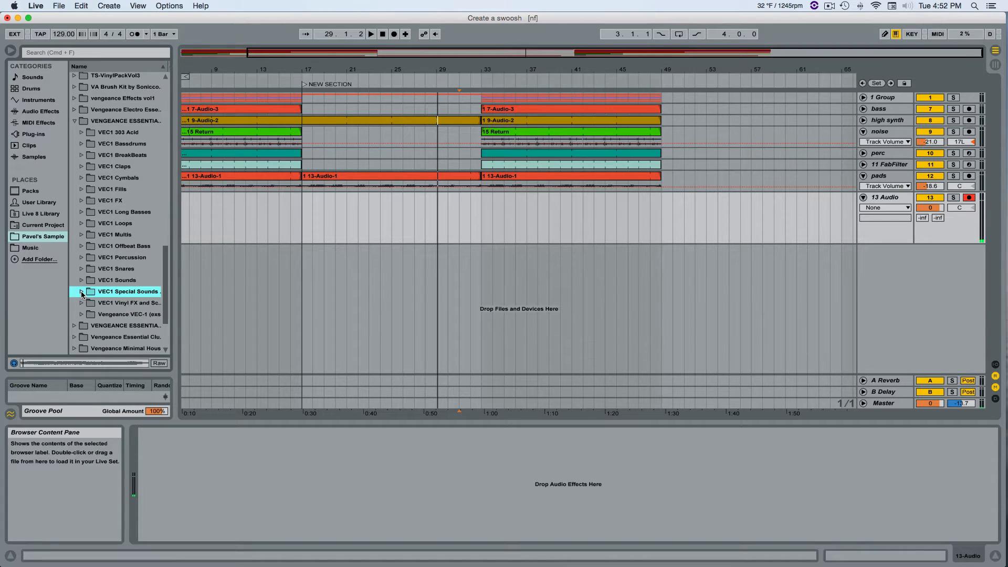
click(80, 200)
click(117, 247)
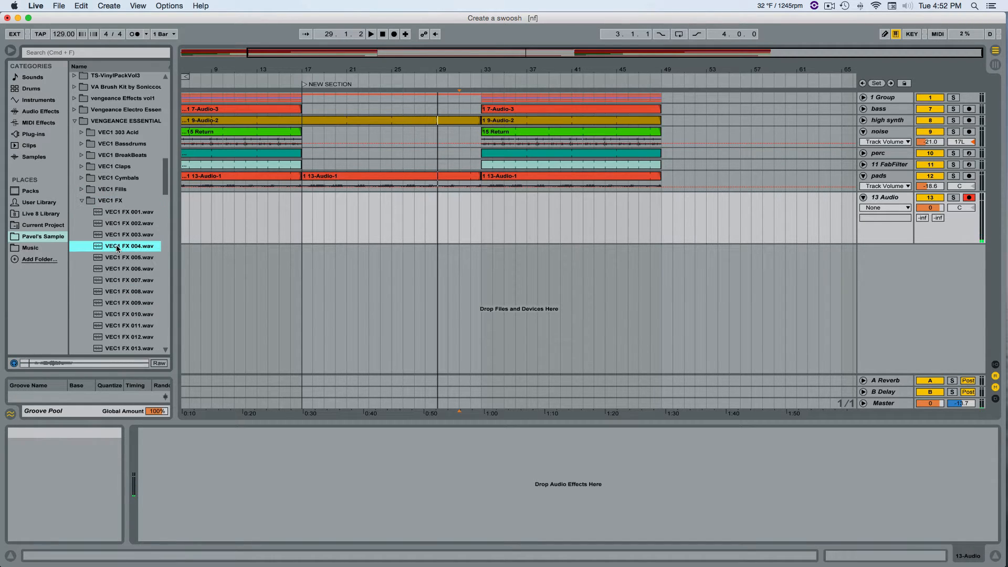
click(82, 201)
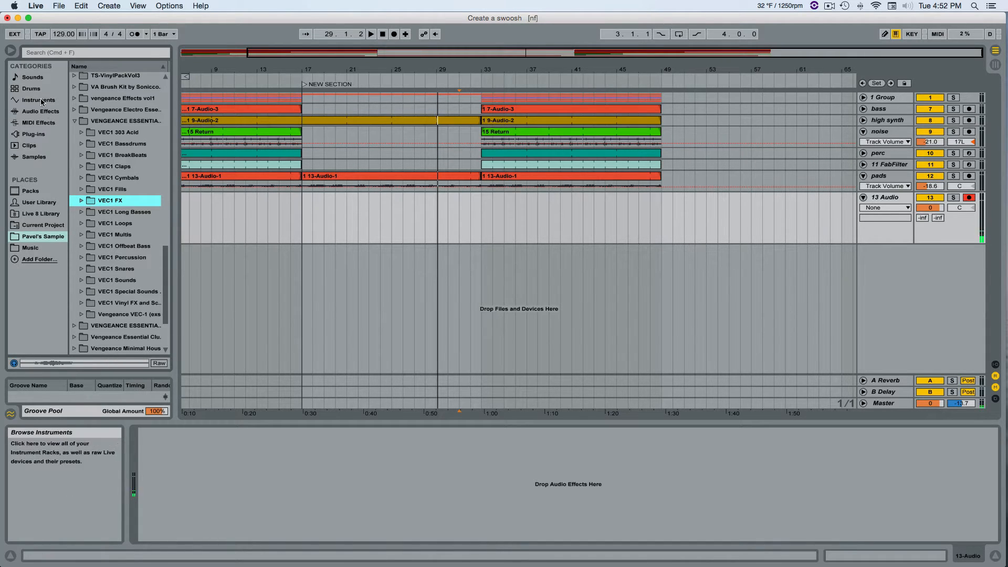
Create a new MIDI track below 13 Audio with the Operator instrument loaded on it.
click(38, 114)
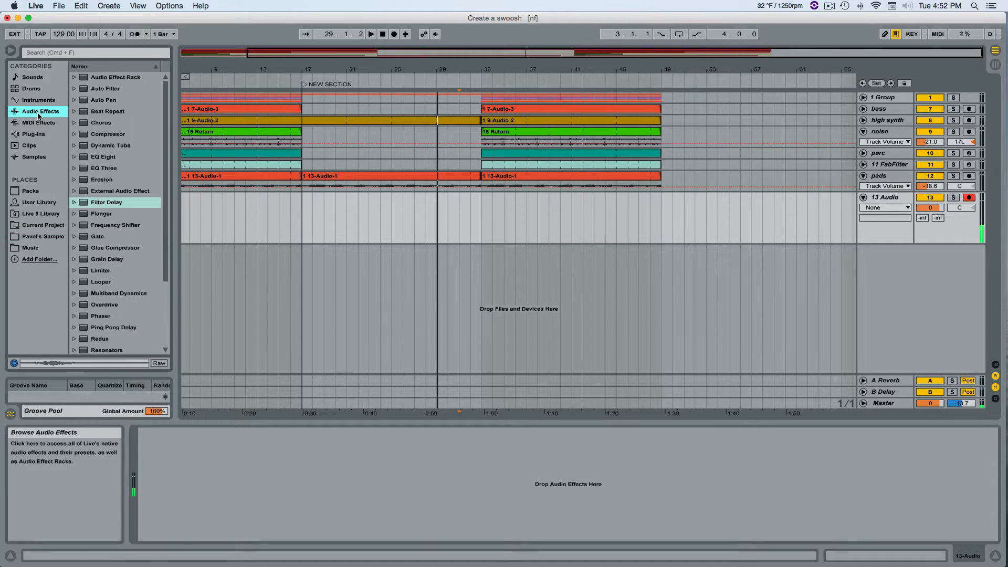
scroll(114, 118, down, 3)
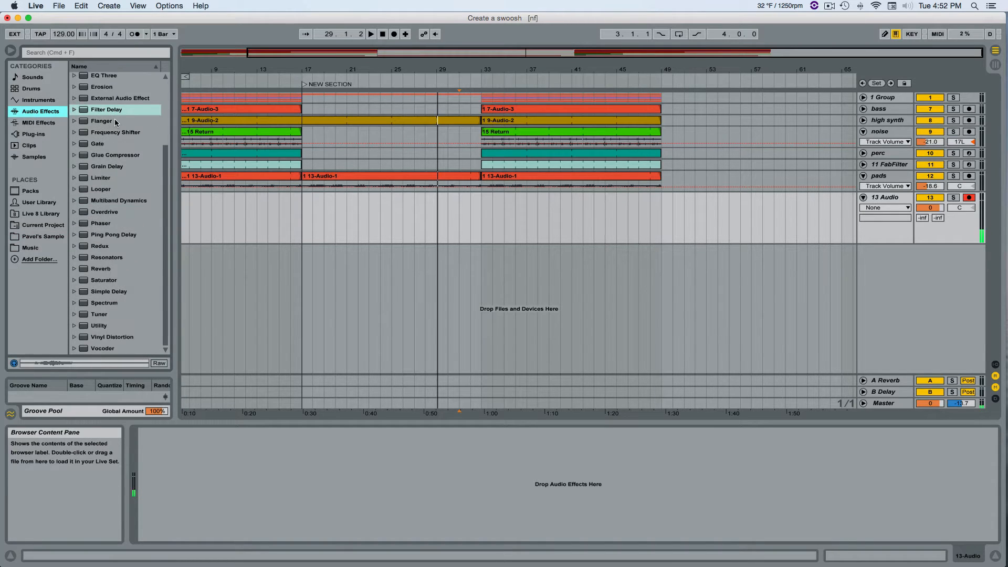
click(41, 123)
click(42, 100)
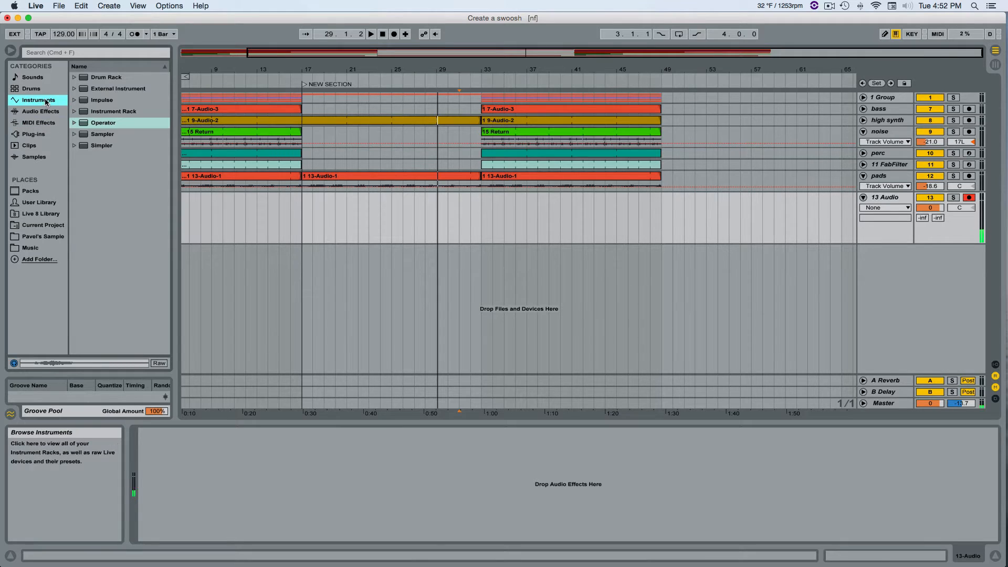
click(102, 125)
drag(917, 322, 901, 283)
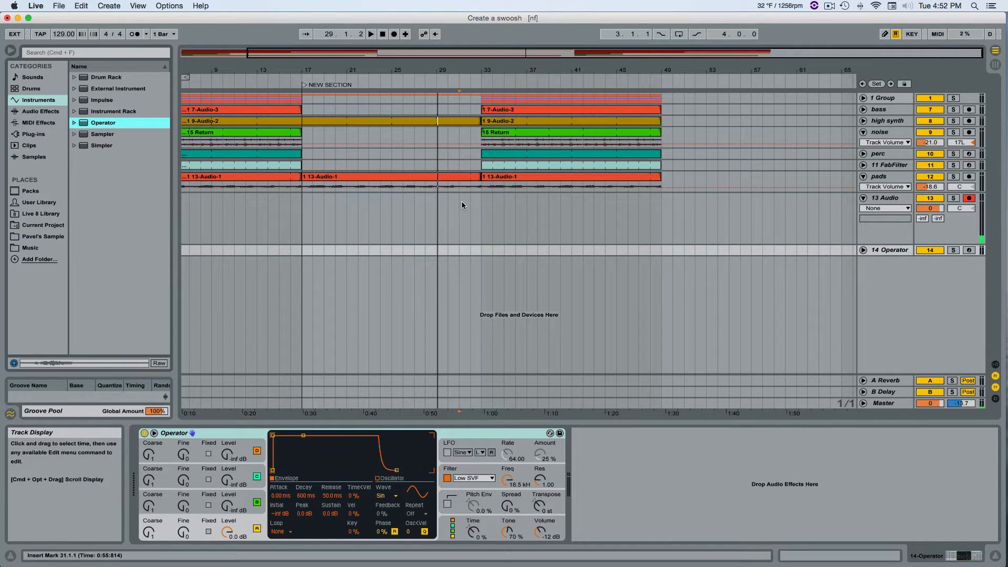
Set the waveform of Operator's oscillator A to Noise White.
click(246, 516)
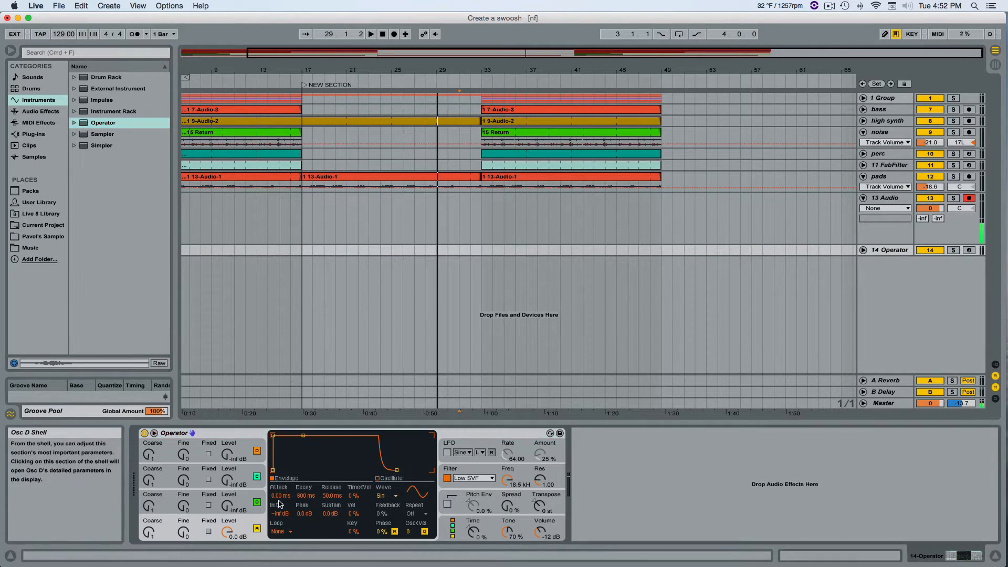
click(391, 497)
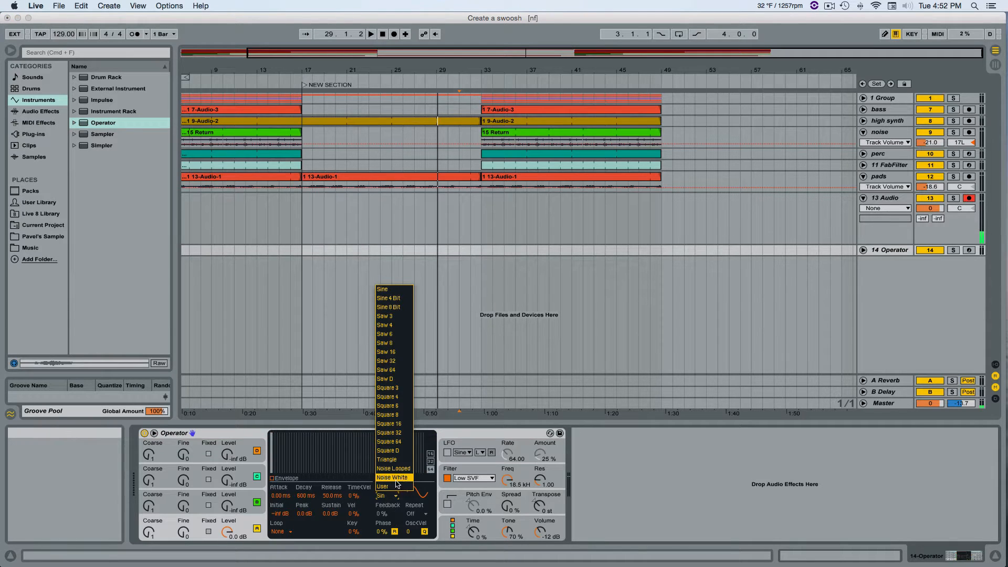
click(399, 479)
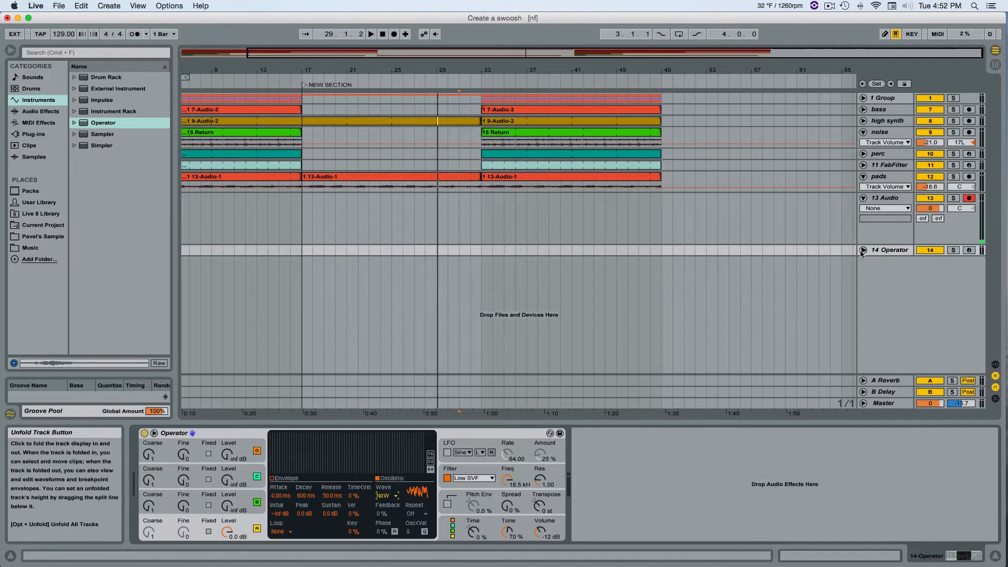
Insert an empty eight-bar MIDI clip on the Operator track from bar 25 to bar 33.
right_click(376, 248)
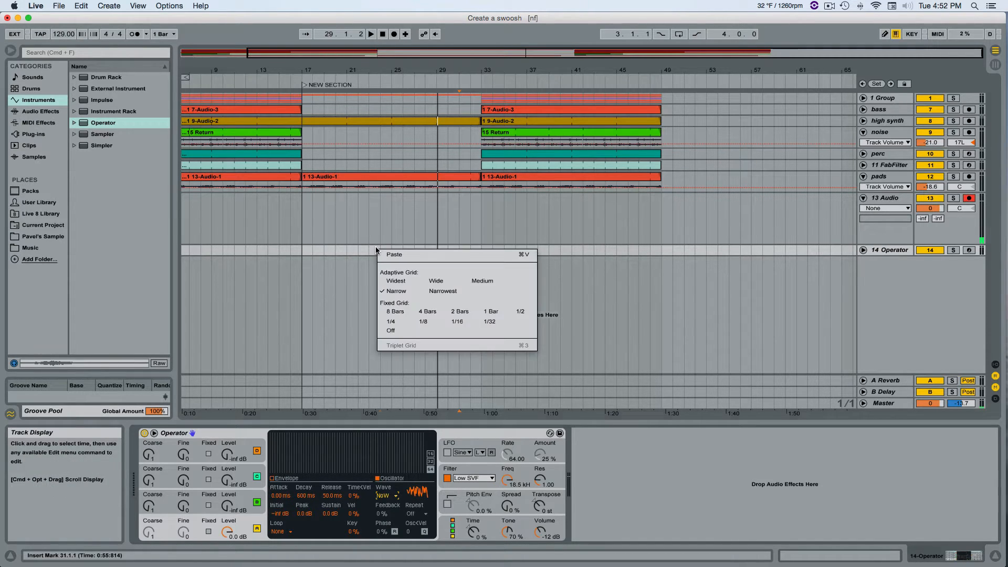
click(371, 250)
drag(391, 250, 437, 251)
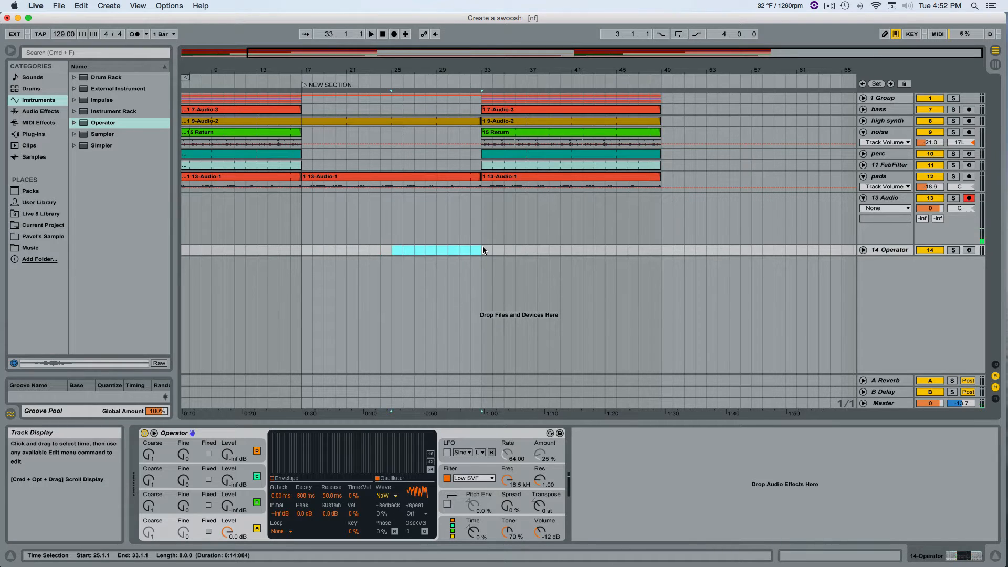
right_click(431, 253)
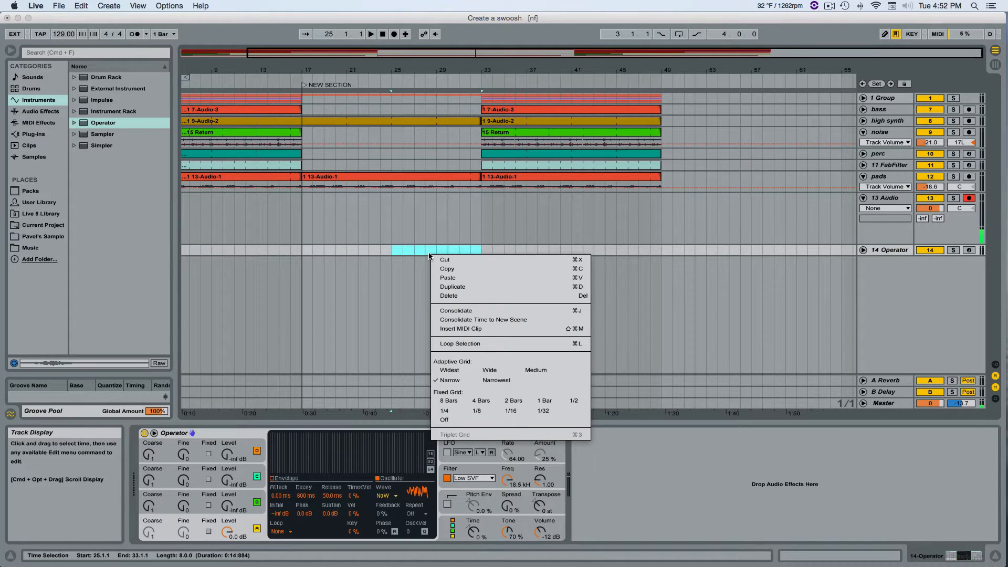
click(477, 329)
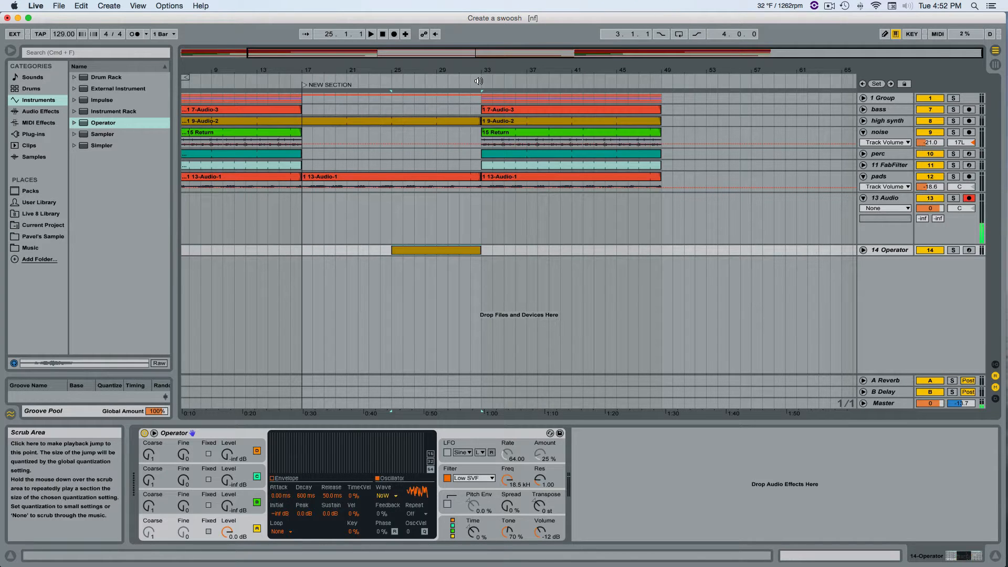
Unfold the Operator track and draw a single C#3 note in the new clip, lasting the full eight bars.
click(863, 250)
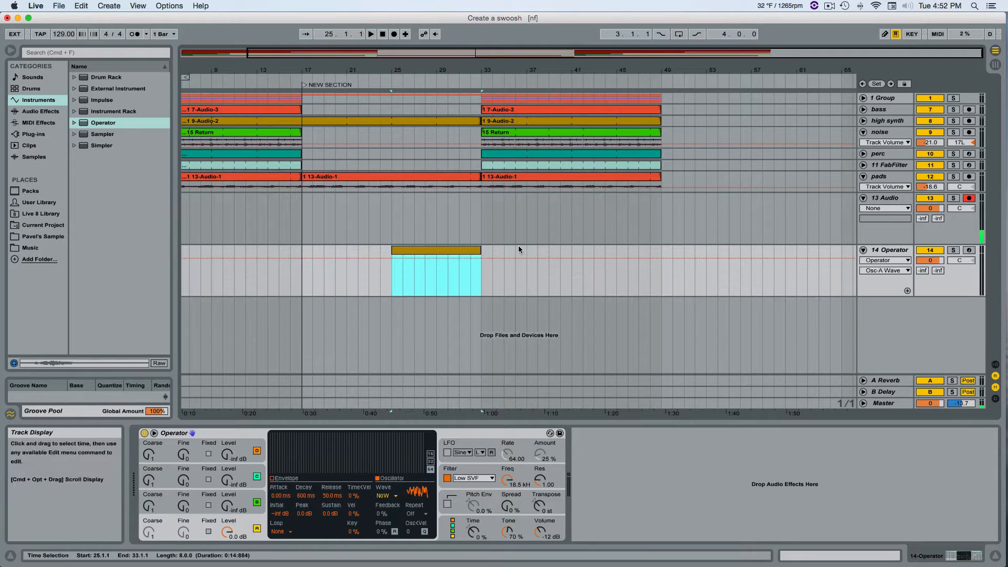
double_click(475, 249)
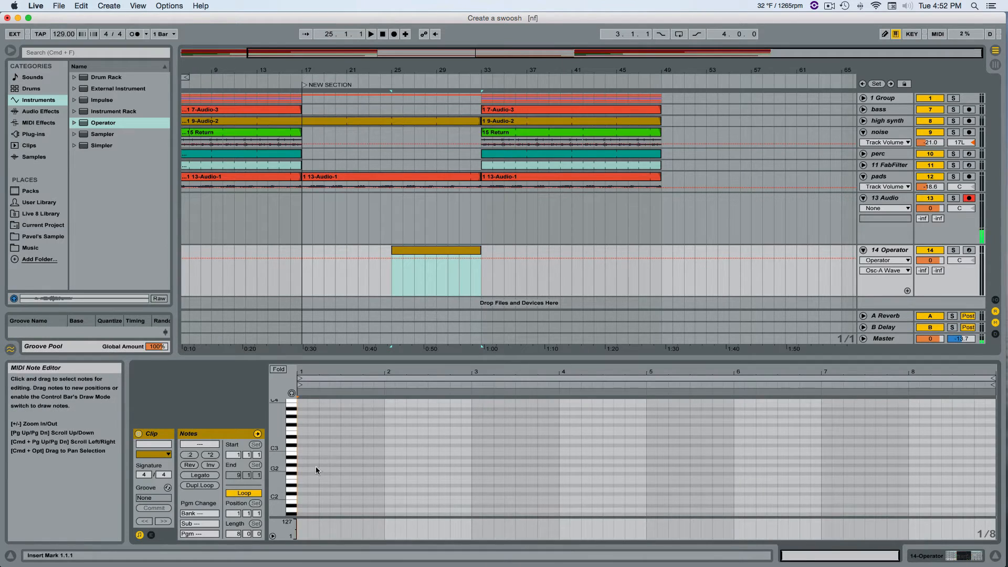
key(b)
click(302, 444)
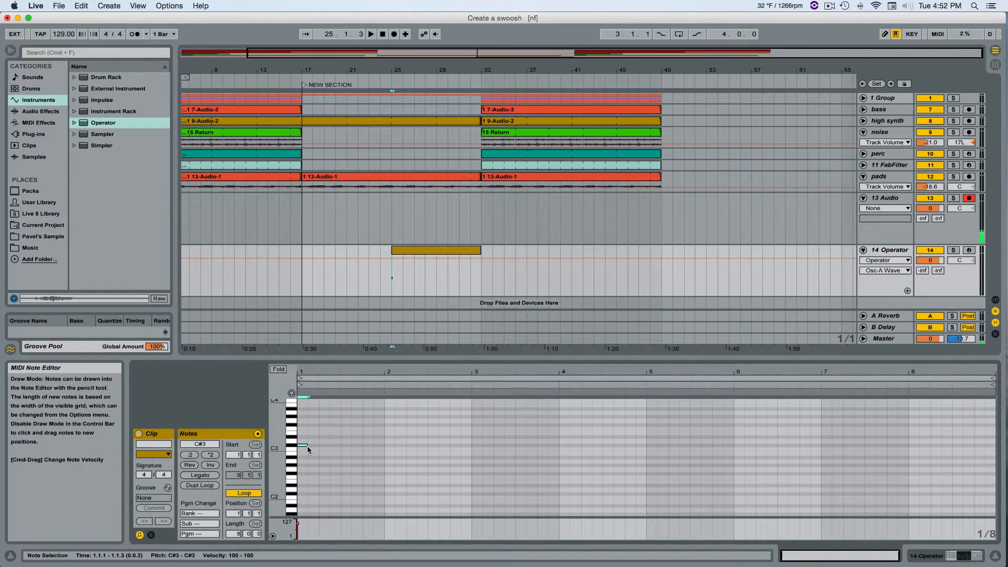
key(b)
drag(307, 446, 996, 446)
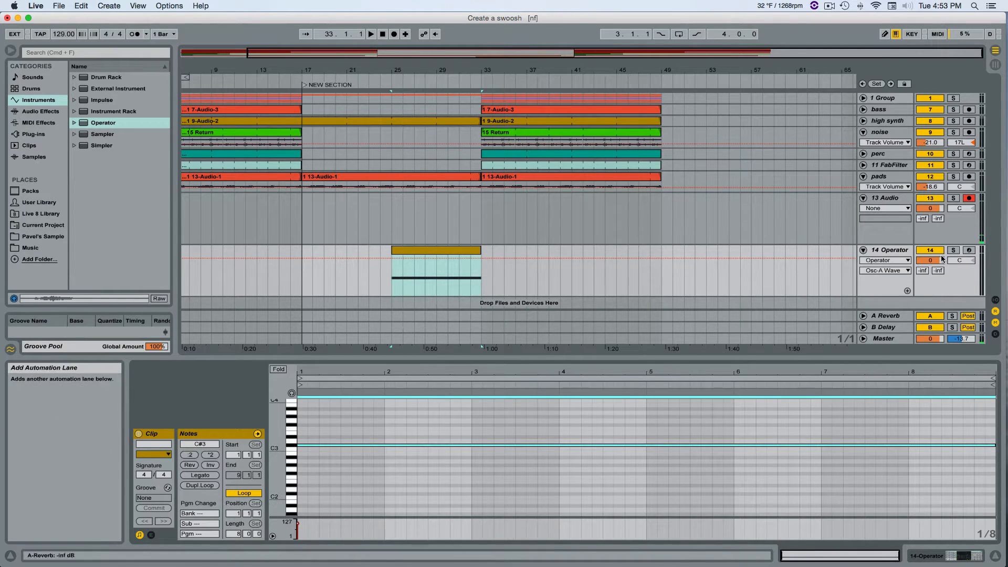
Set the Operator track's volume to -10.5 dB and audition its clip with 13 Audio and Operator temporarily soloed.
drag(942, 258, 942, 283)
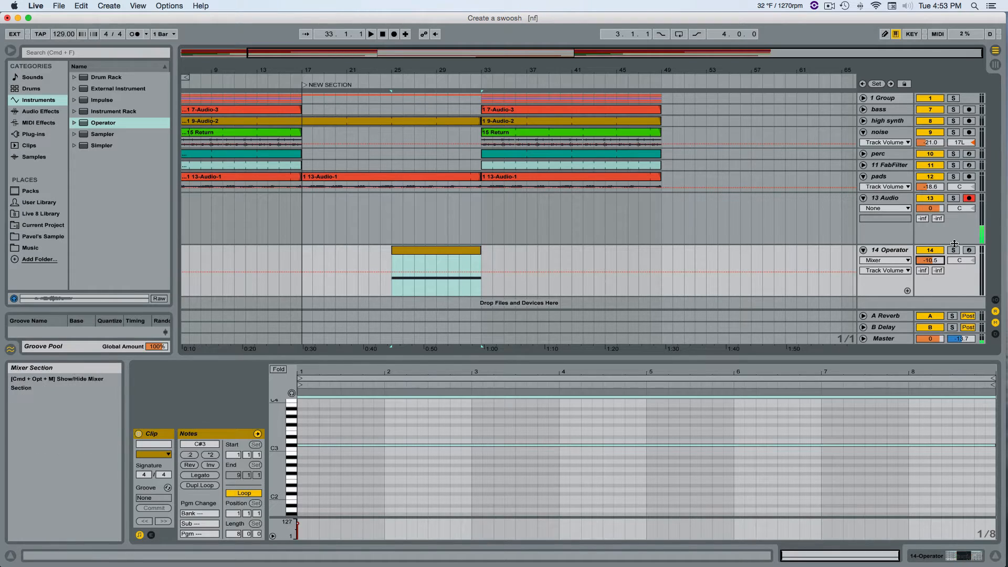
click(955, 199)
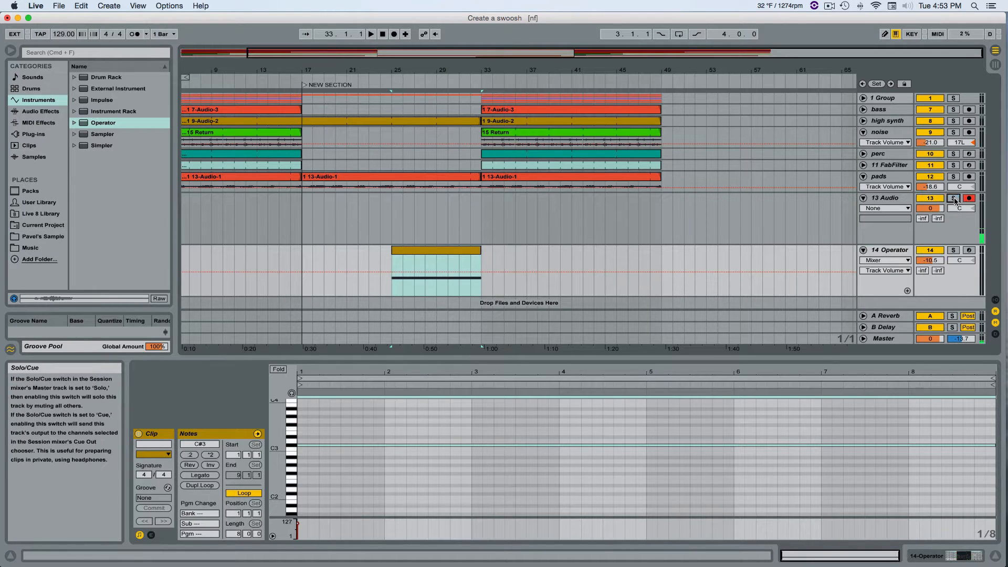
super+click(953, 250)
key(space)
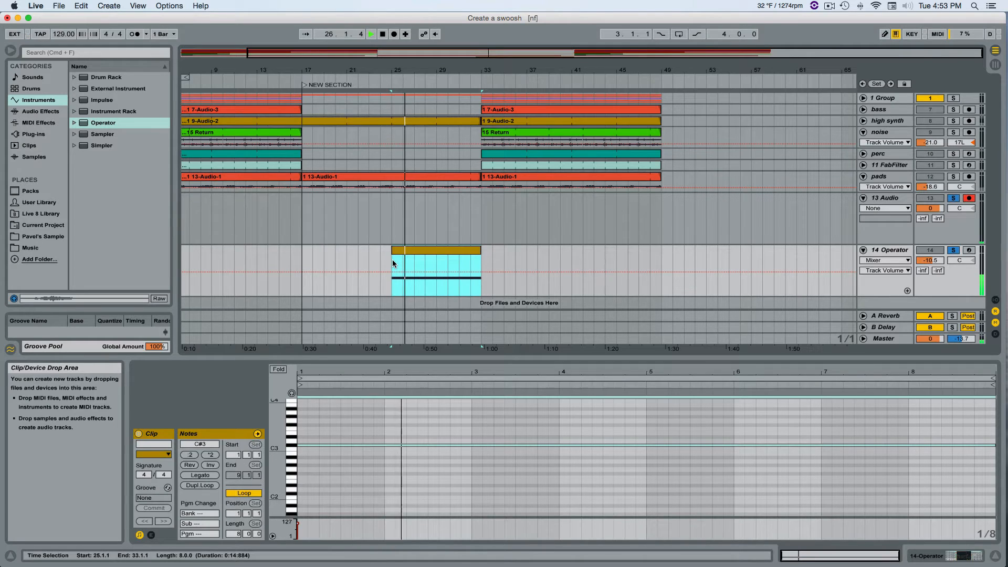
key(space)
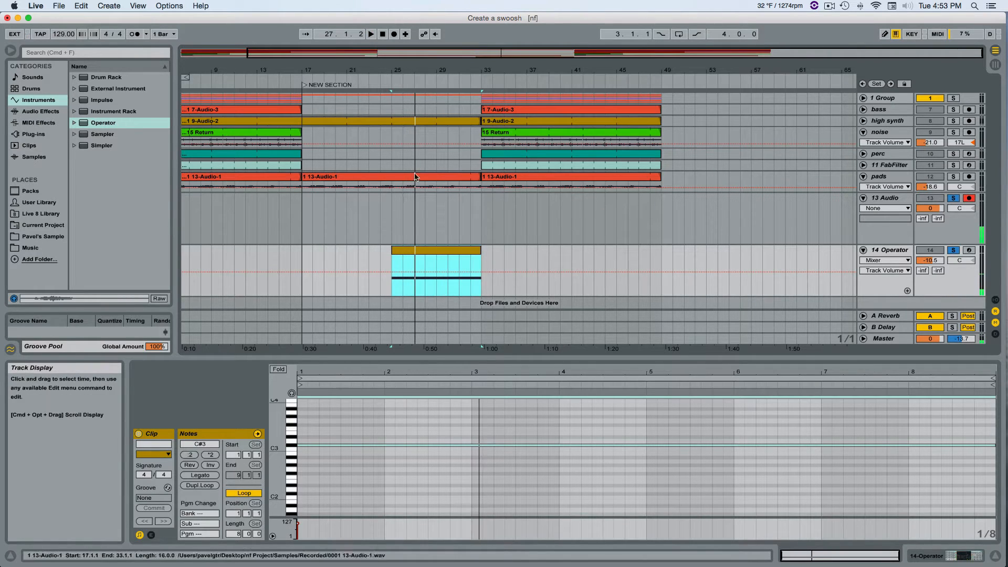
click(955, 251)
click(955, 200)
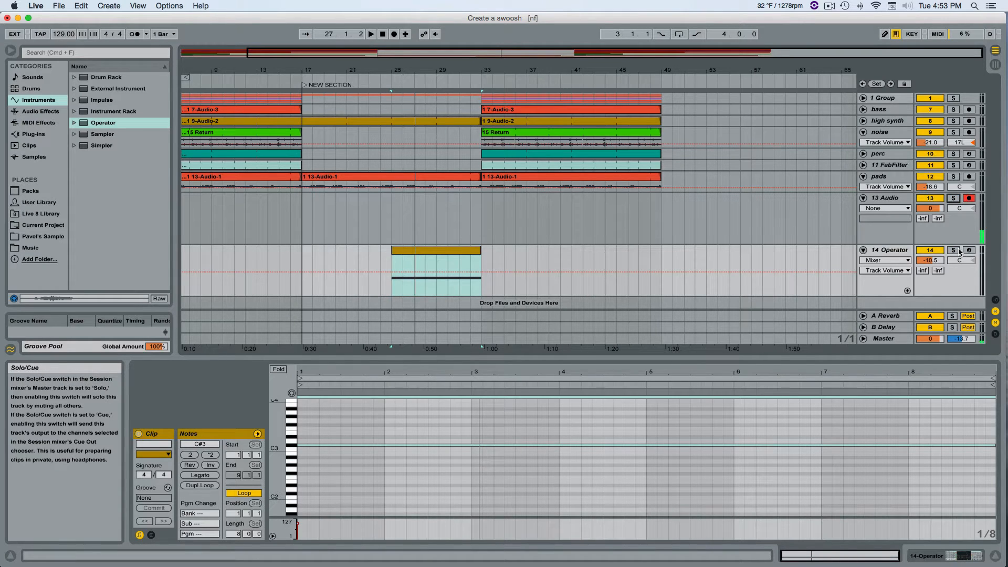
Mute the Operator track and play the arrangement from bar 29 through the transition at bar 33.
click(938, 251)
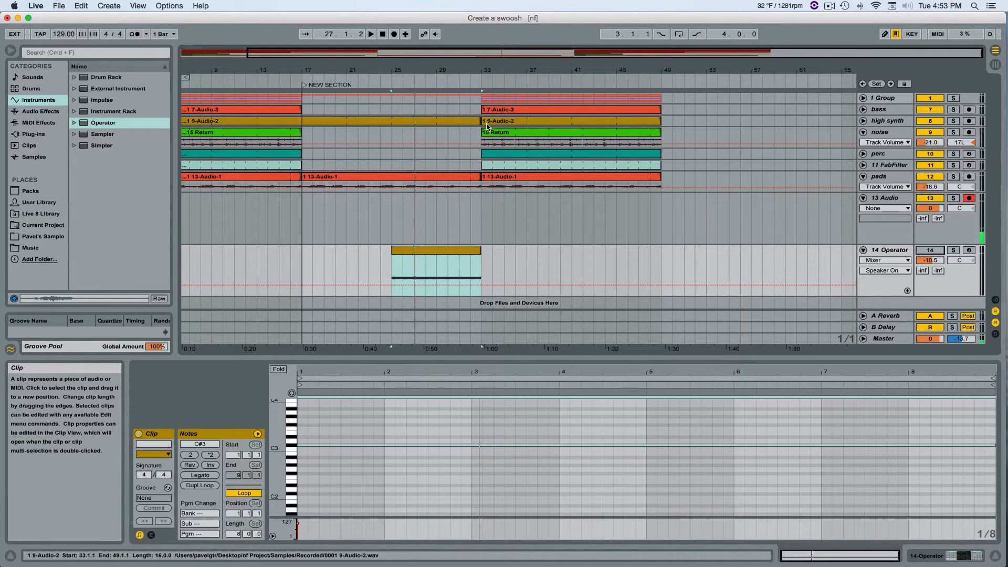
click(421, 98)
click(439, 101)
key(space)
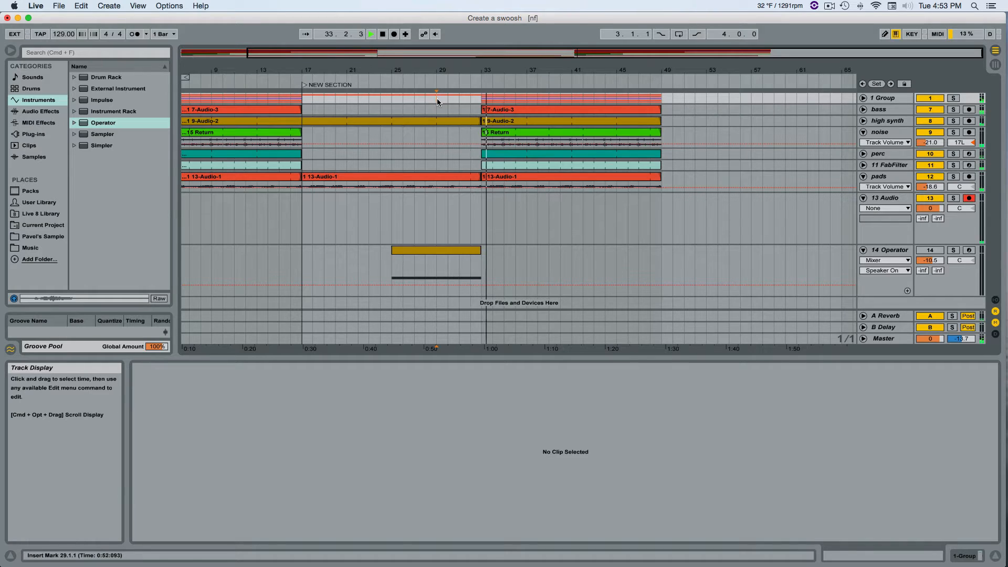
key(space)
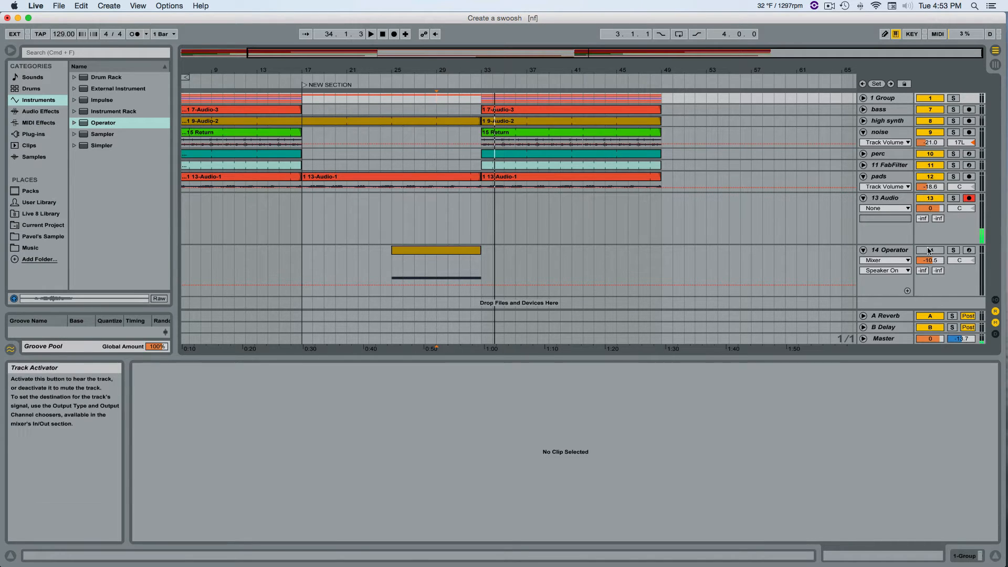
Reactivate the Operator track and convert its noise clip to audio by freezing and flattening the track.
click(457, 251)
click(896, 251)
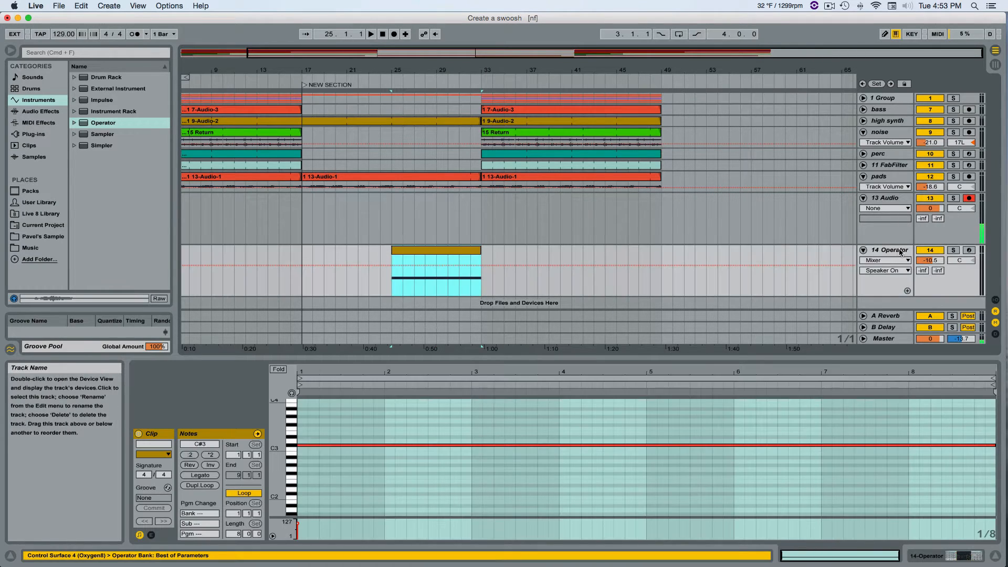
right_click(898, 252)
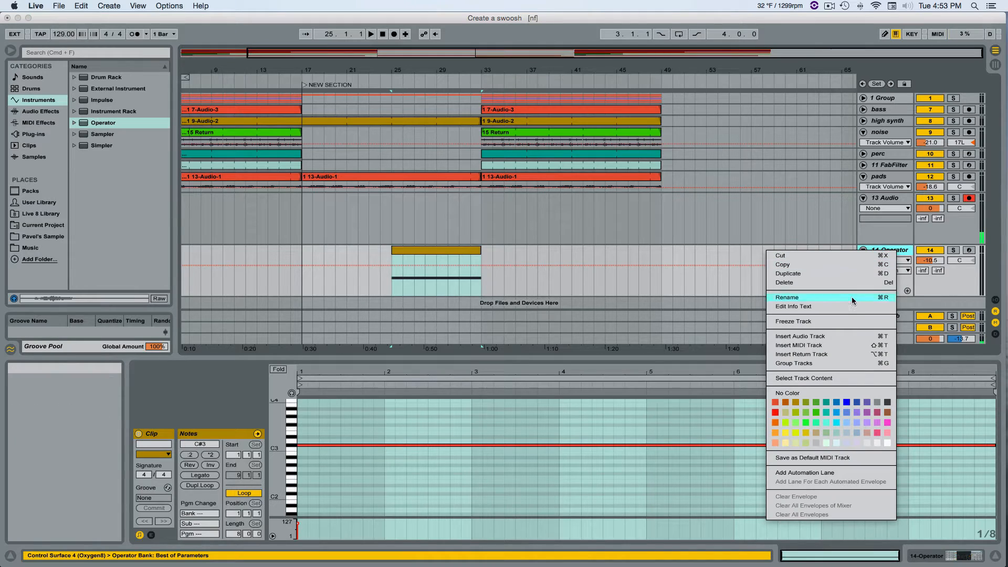
click(841, 322)
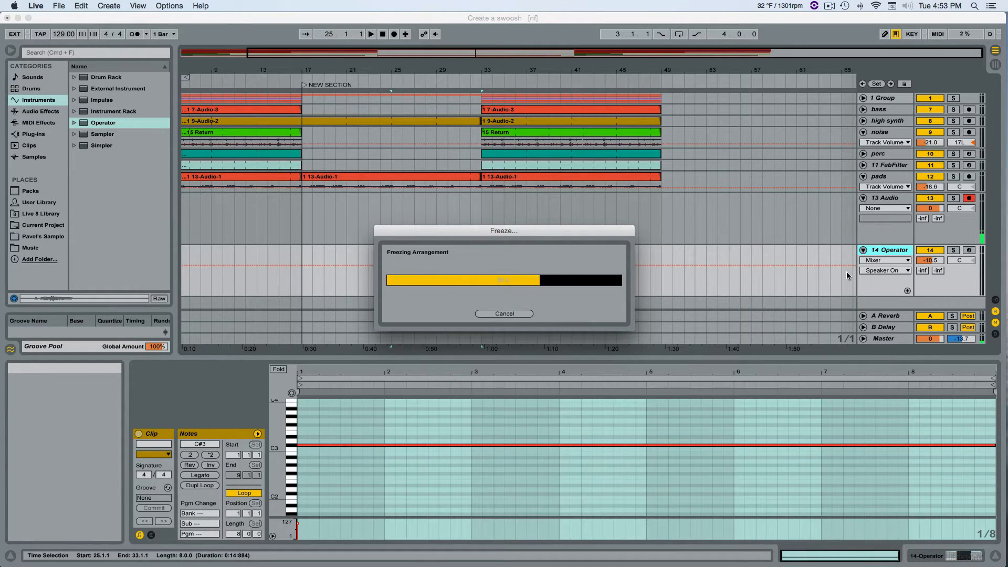
right_click(887, 252)
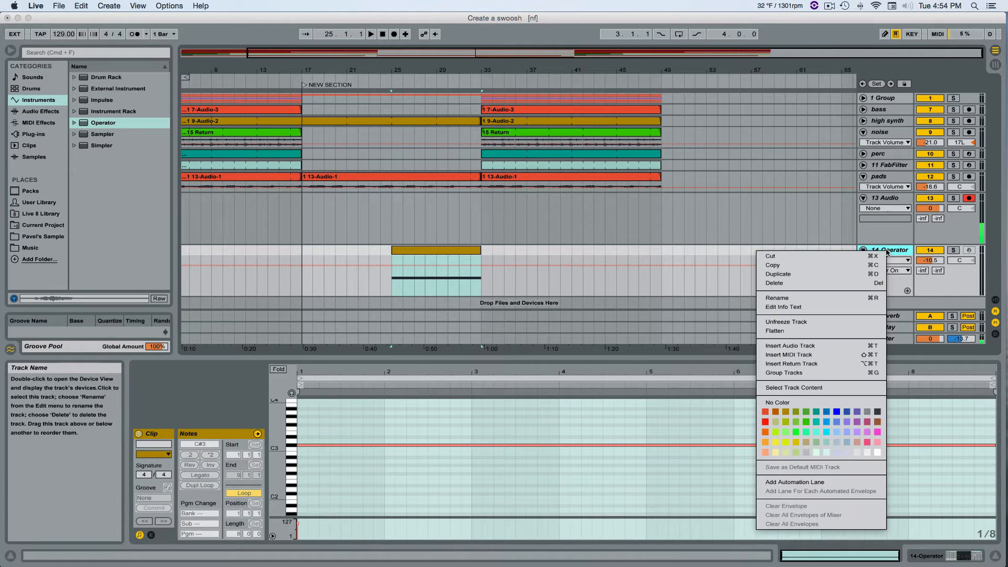
click(780, 331)
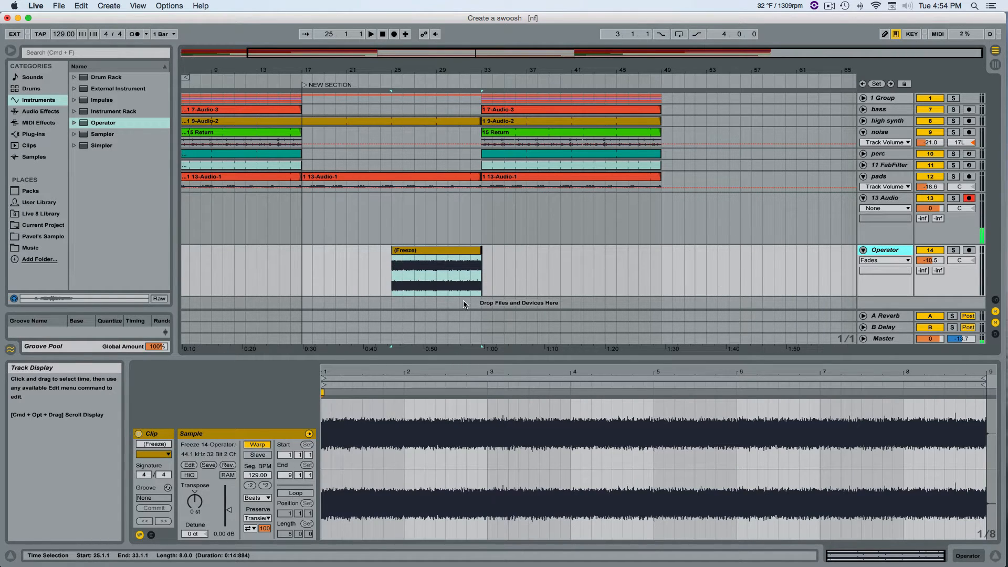
Solo the 13 Audio and Operator tracks and play the flattened noise clip from bar 25.
click(954, 199)
super+click(954, 251)
click(440, 251)
key(space)
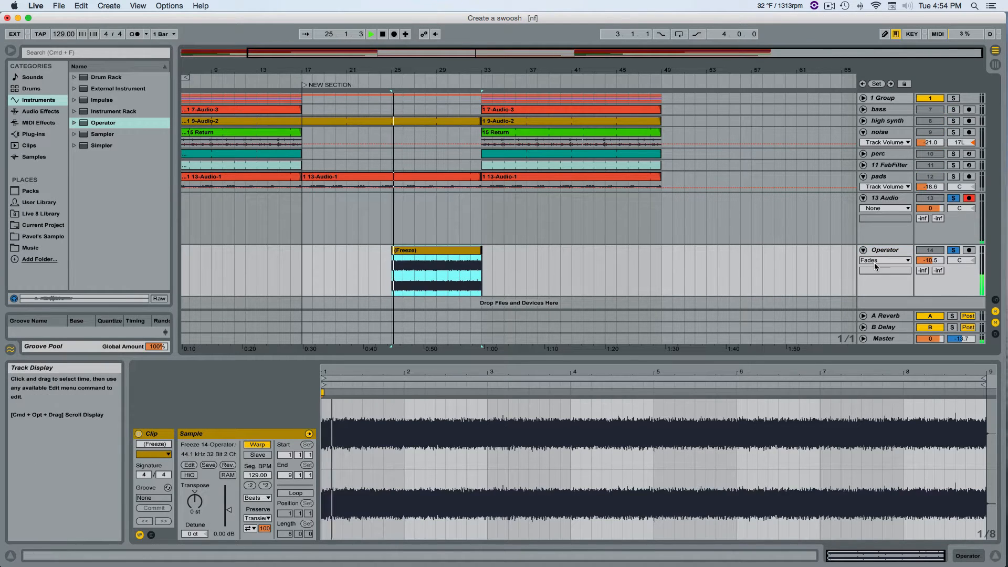
Set the Operator track's volume to -16.8 dB and stop playback.
drag(935, 261, 936, 314)
key(space)
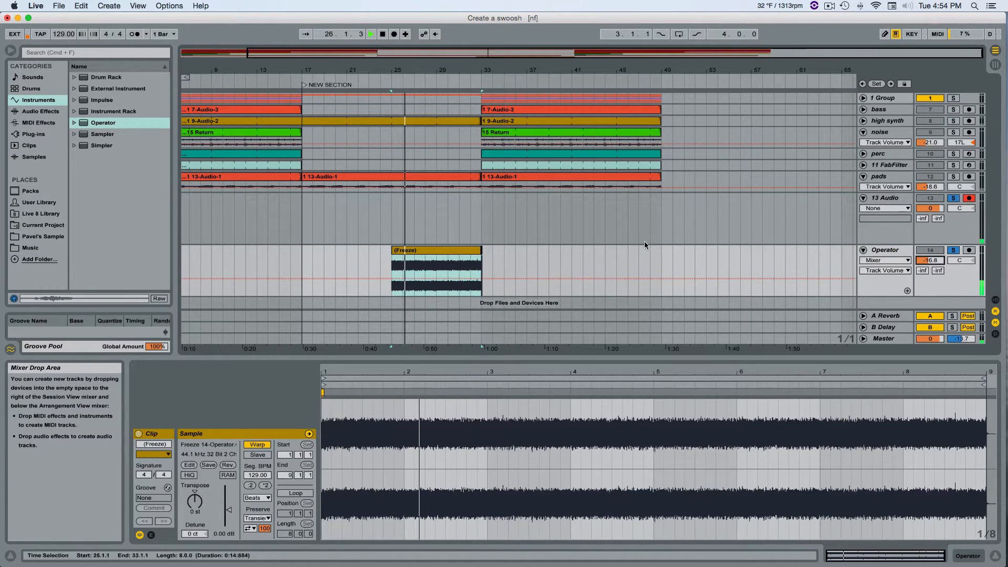
Add an EQ Eight audio effect to the Operator track.
click(41, 112)
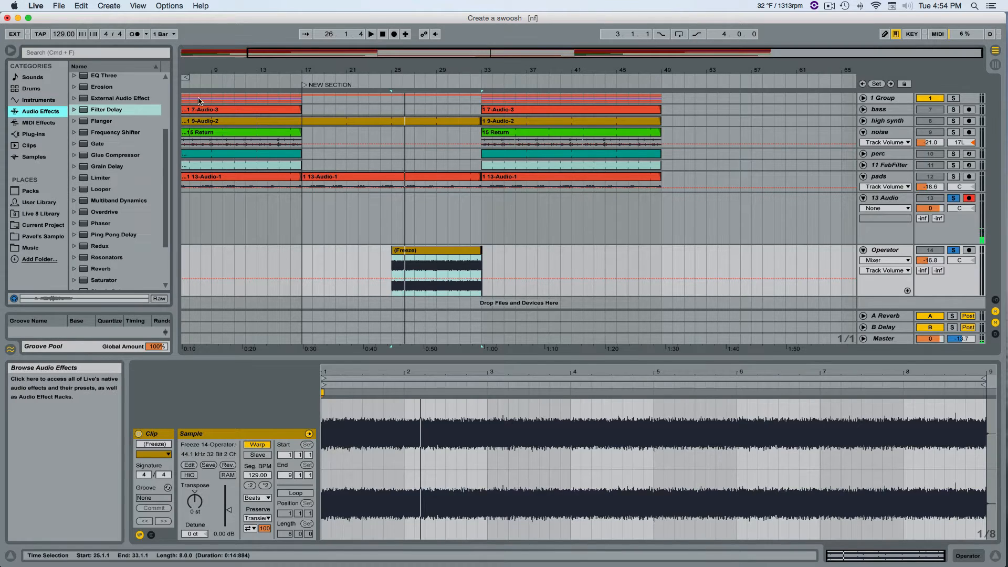
scroll(118, 90, up, 1)
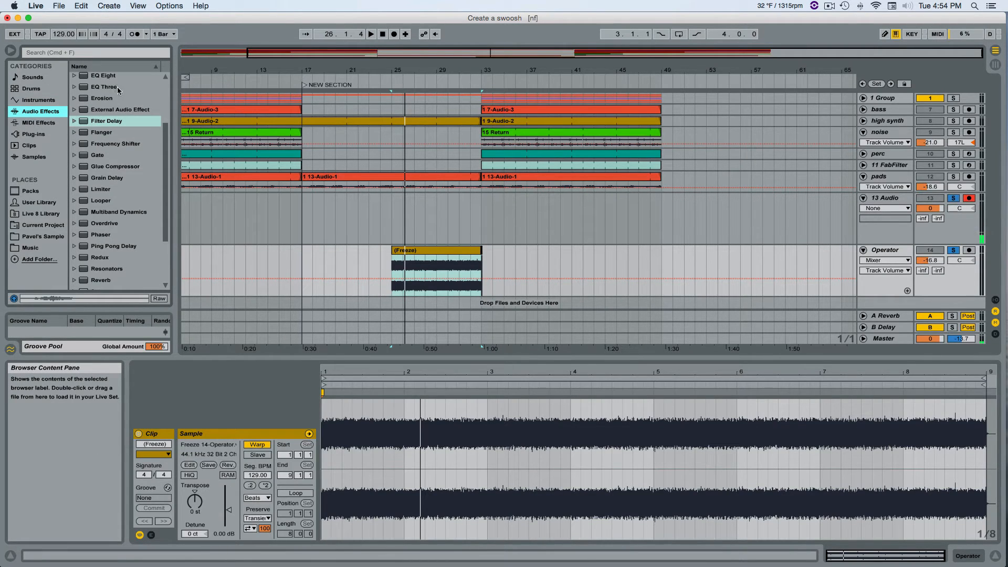
drag(111, 79, 438, 251)
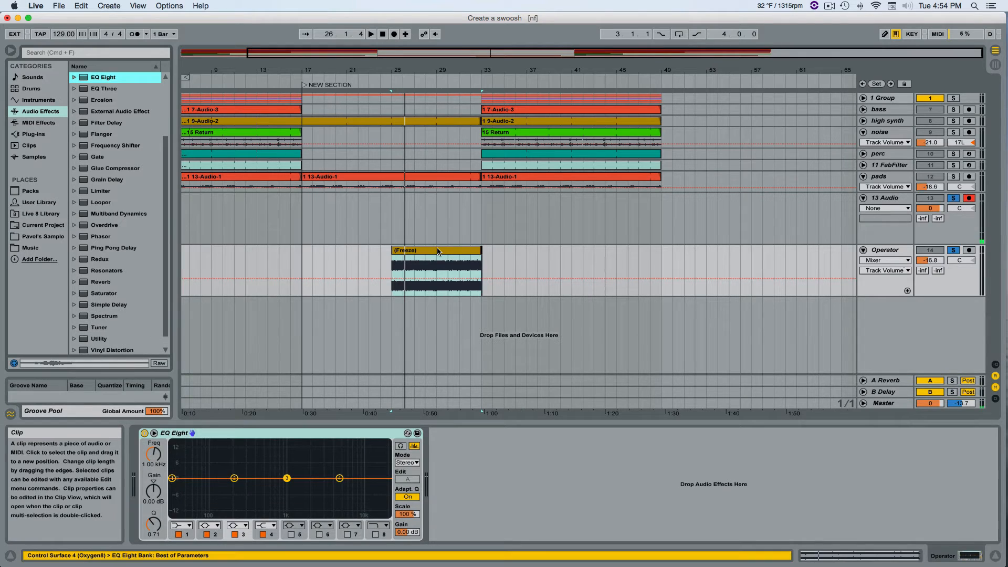
Make EQ Eight band 4 a 12 dB high-cut filter at 231 Hz with a Q of 1.37.
click(265, 526)
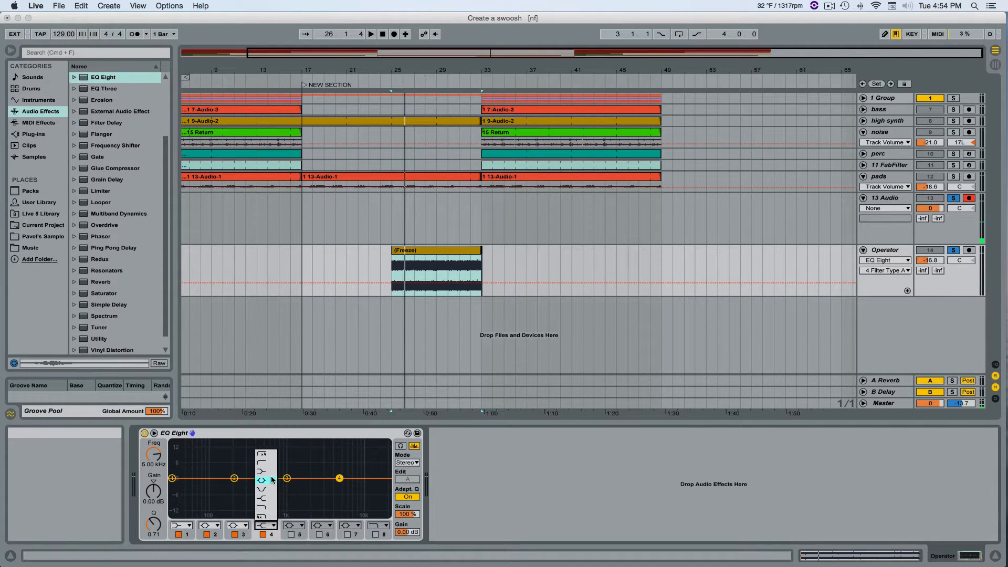
click(272, 508)
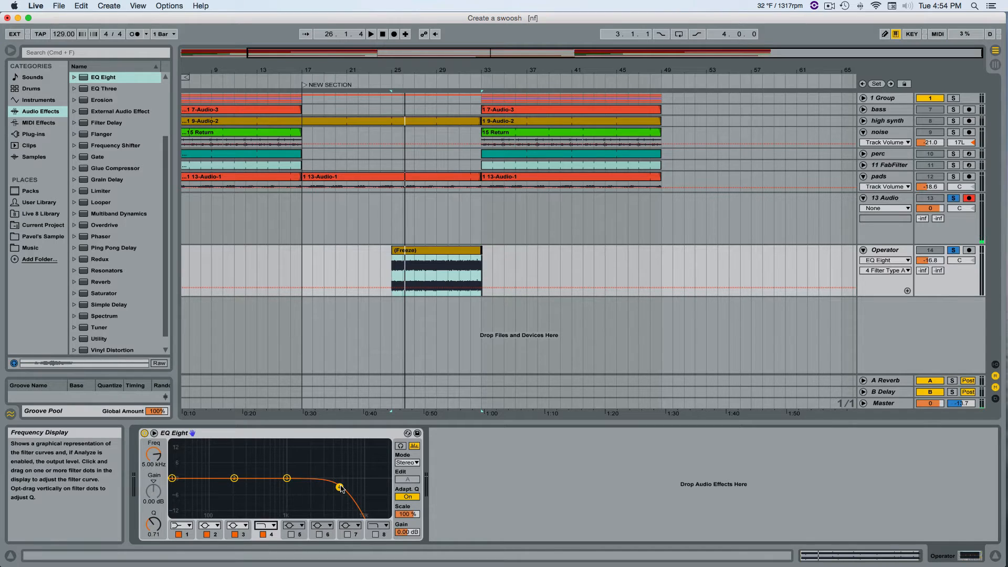
drag(340, 488, 256, 477)
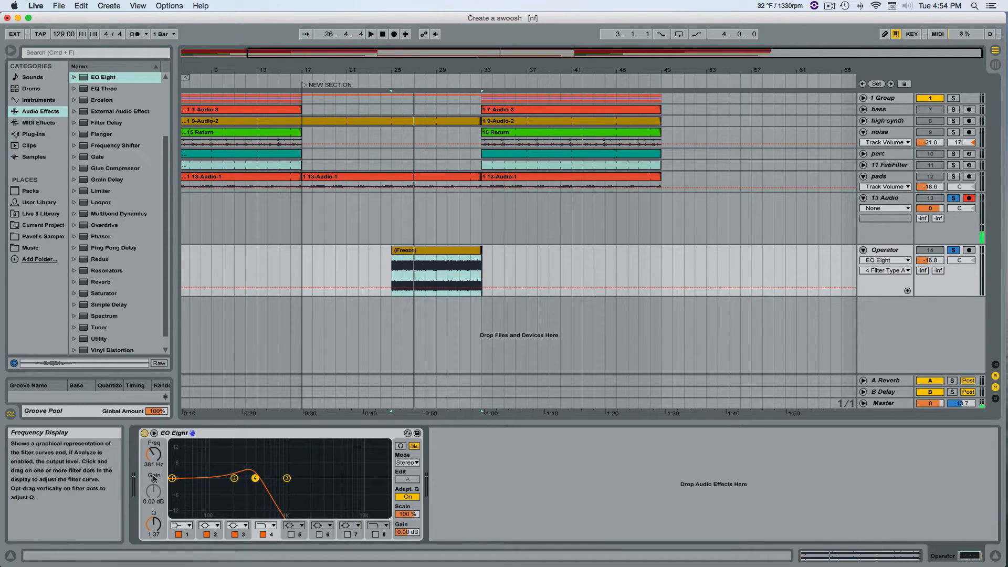
click(153, 456)
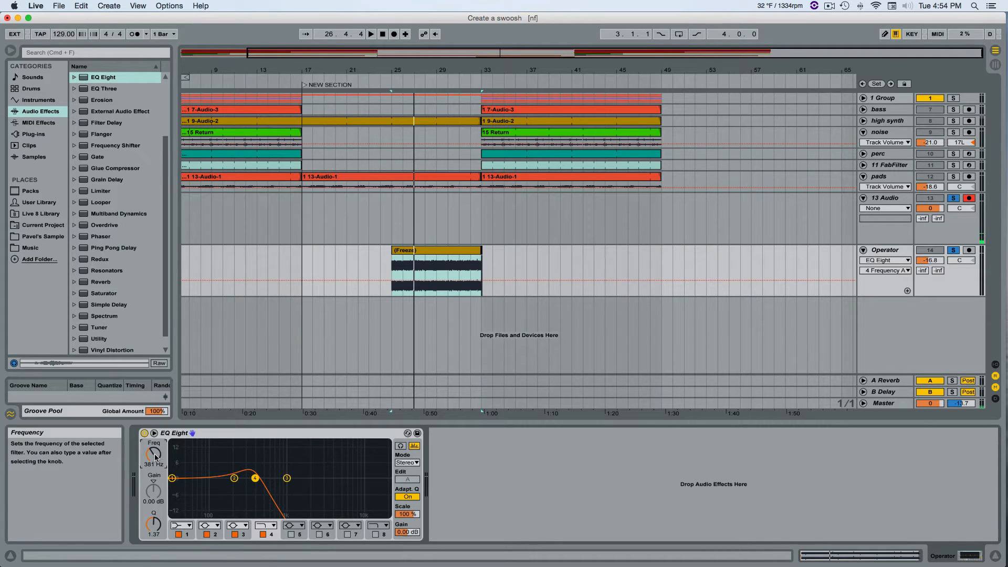
drag(155, 462, 155, 450)
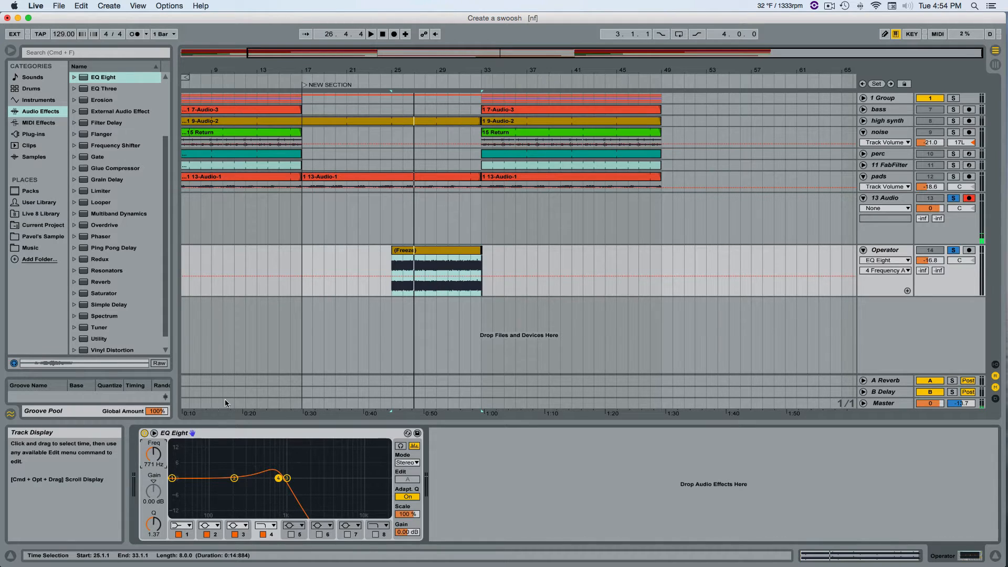
drag(153, 454, 153, 463)
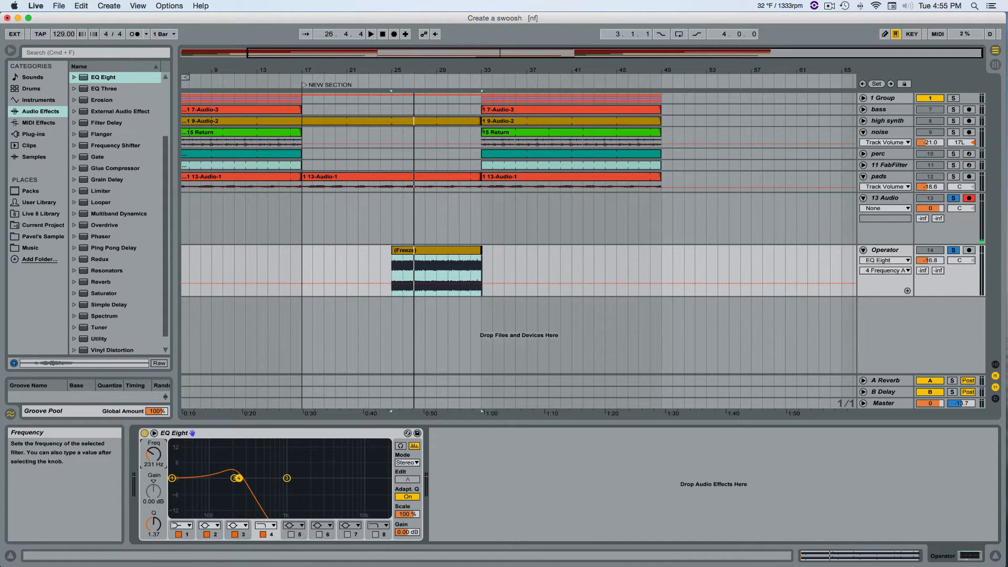
Automate the band 4 frequency across the noise clip, rising from 231 Hz at bar 25 to 22.0 kHz at bar 33.
click(392, 283)
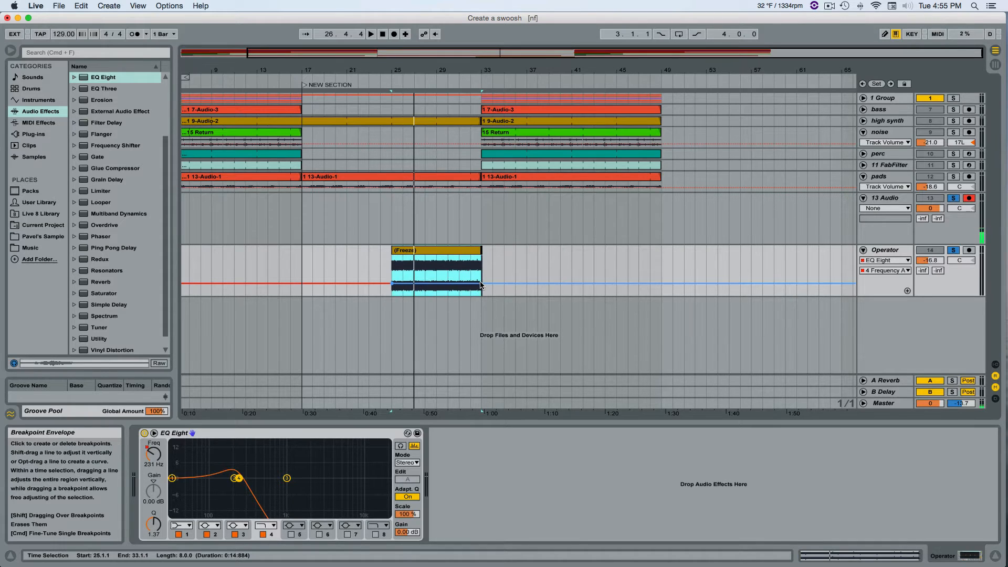
drag(482, 284, 482, 281)
drag(482, 260, 482, 256)
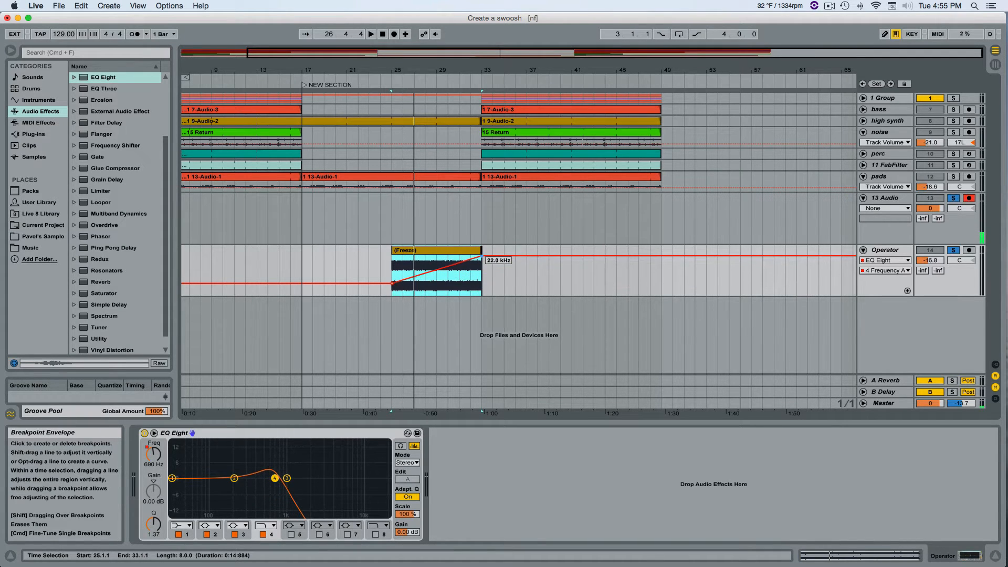
Play the soloed filter sweep from bar 25 to bar 33 with the Operator track's EQ Eight in view.
click(391, 266)
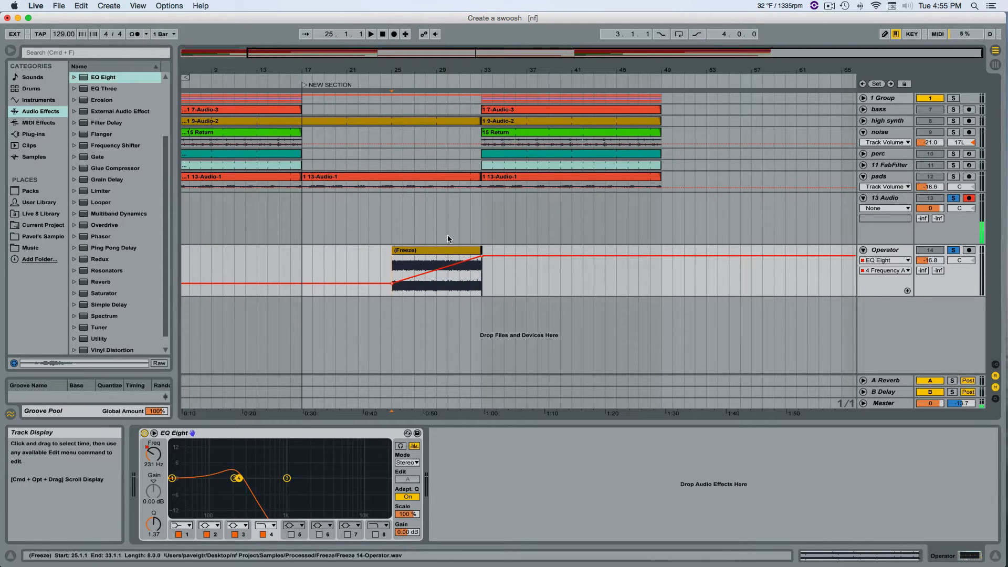
click(392, 210)
key(space)
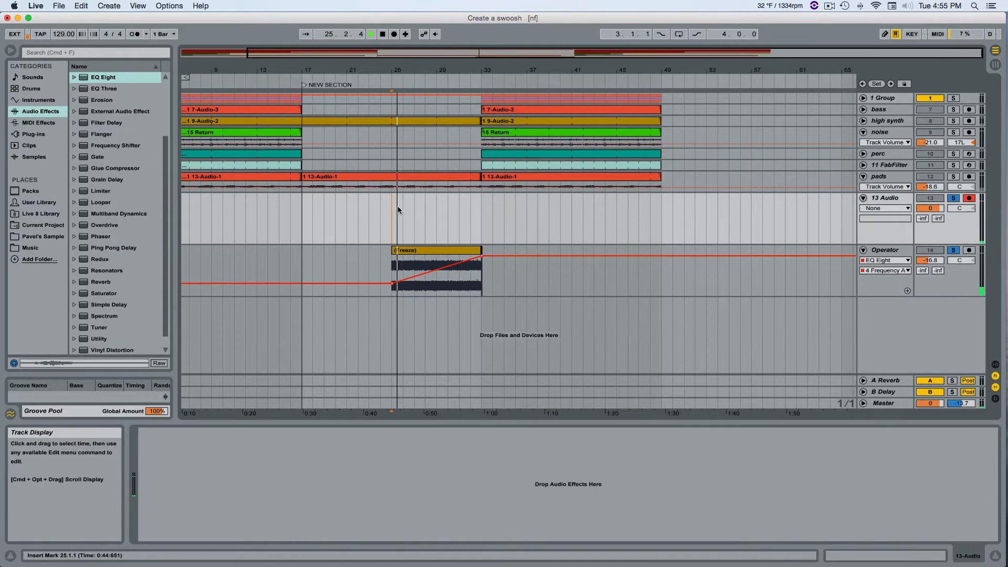
click(881, 249)
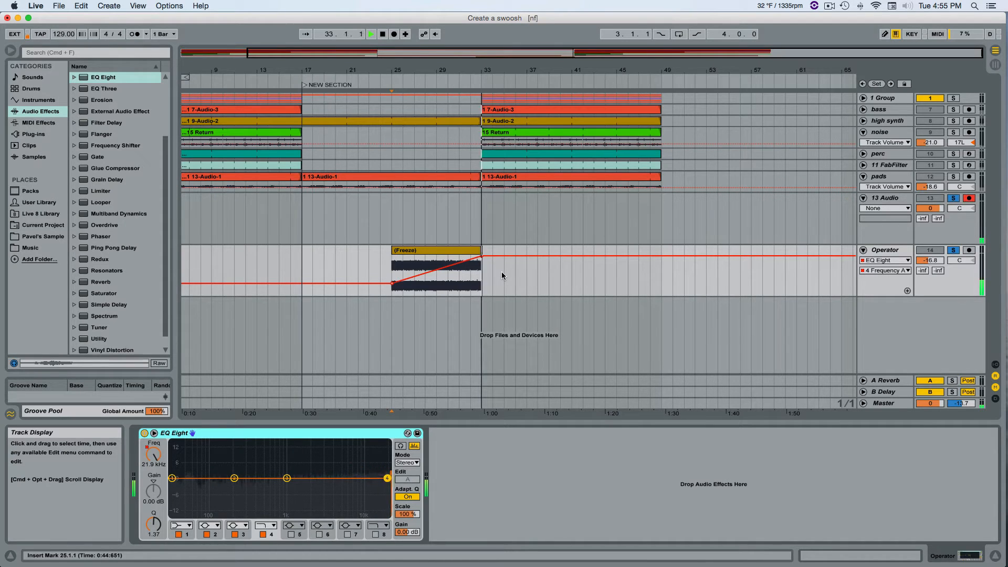
key(space)
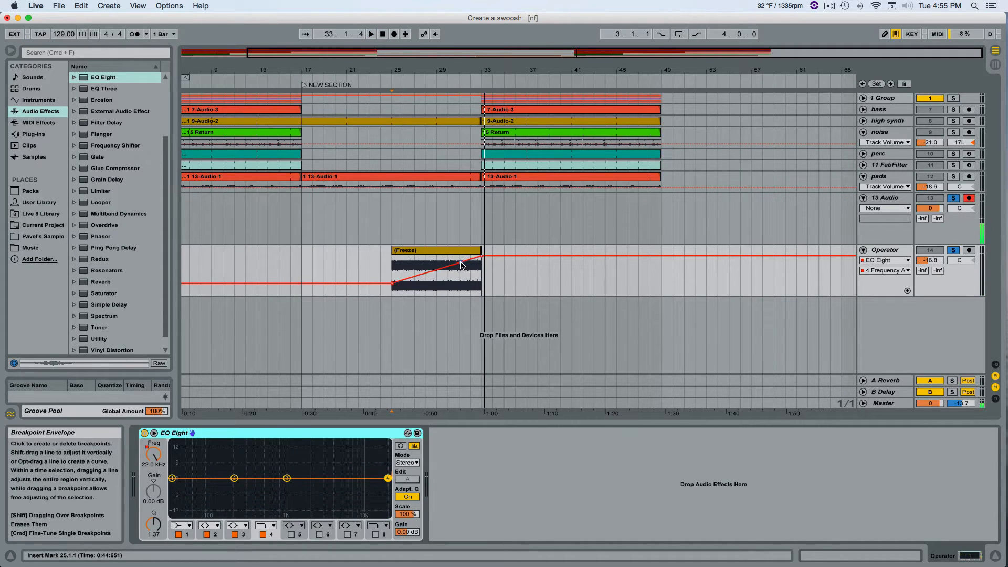
Add a breakpoint at about 4 kHz near bar 32 to steepen the end of the frequency rise, and audition the sweep.
click(462, 264)
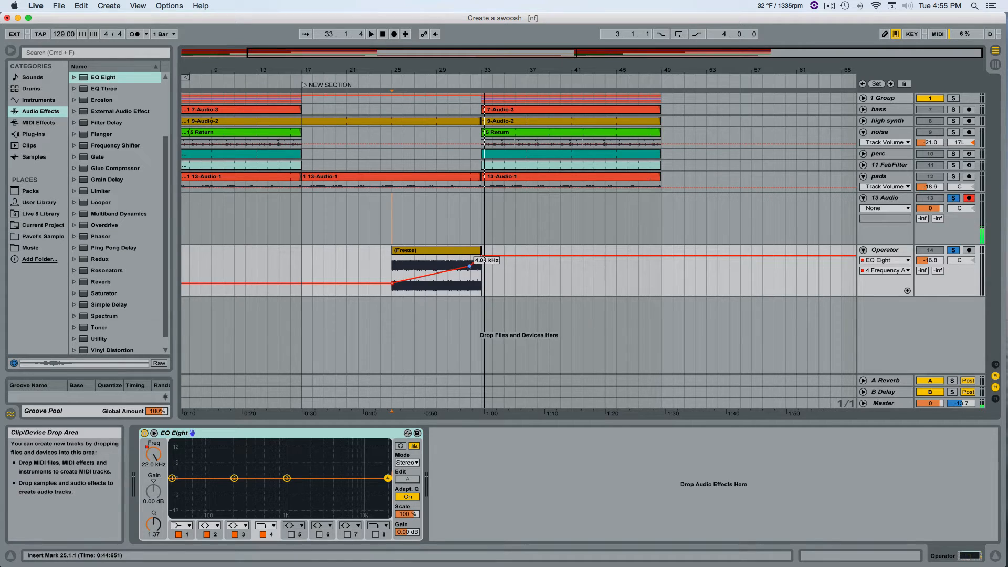
click(423, 82)
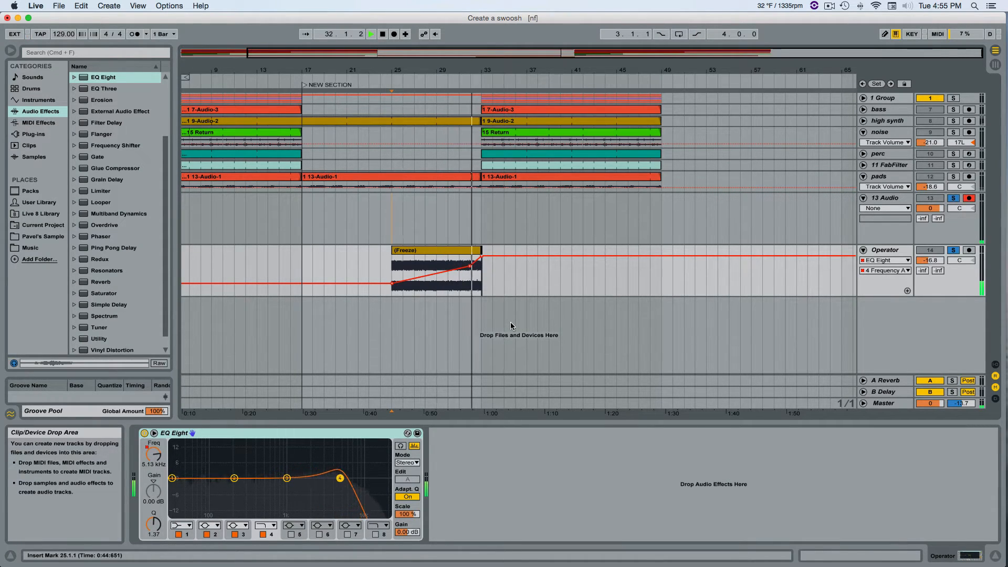
key(space)
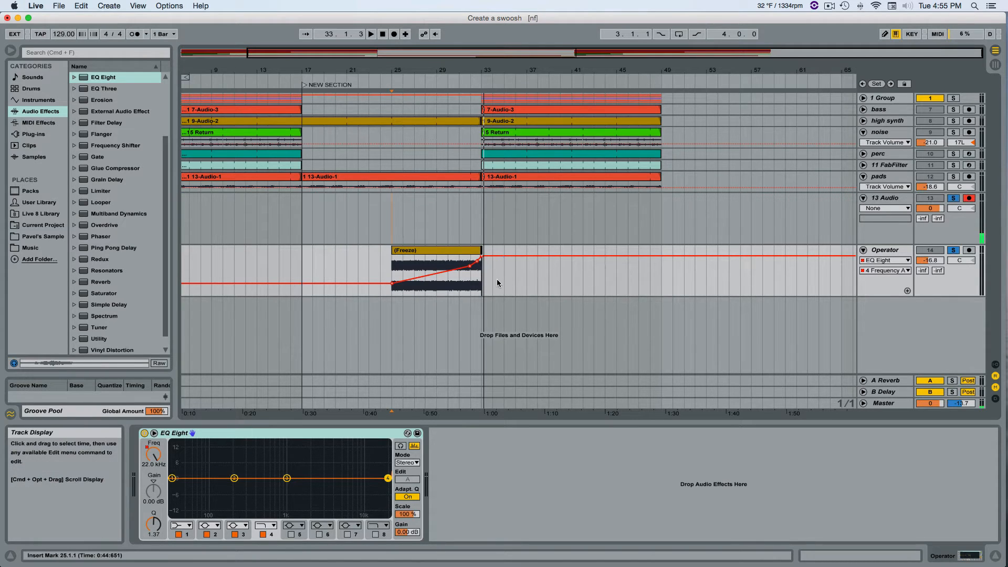
Unsolo the 13 Audio and Operator tracks and play the full arrangement through the transition at bar 33.
click(953, 251)
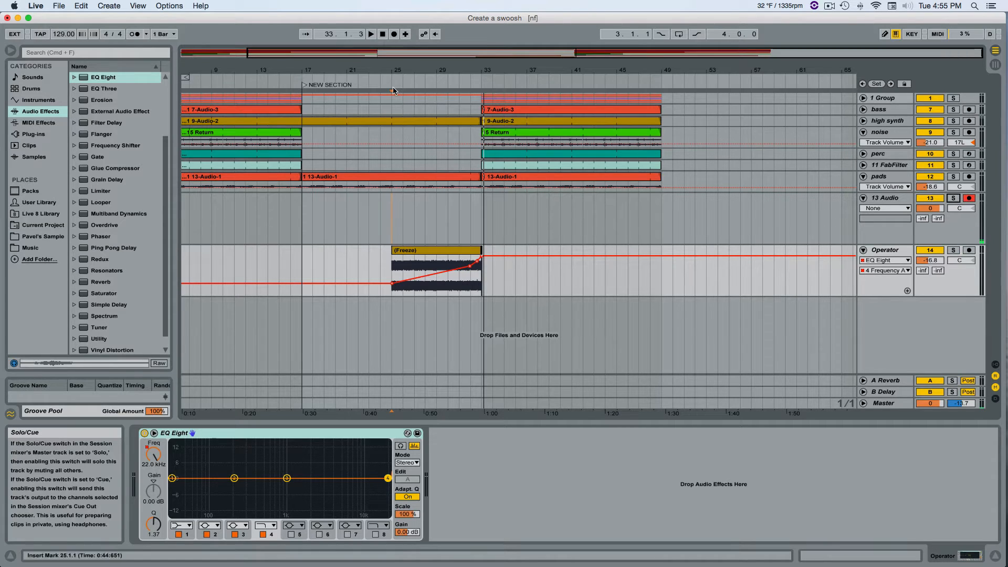
click(362, 80)
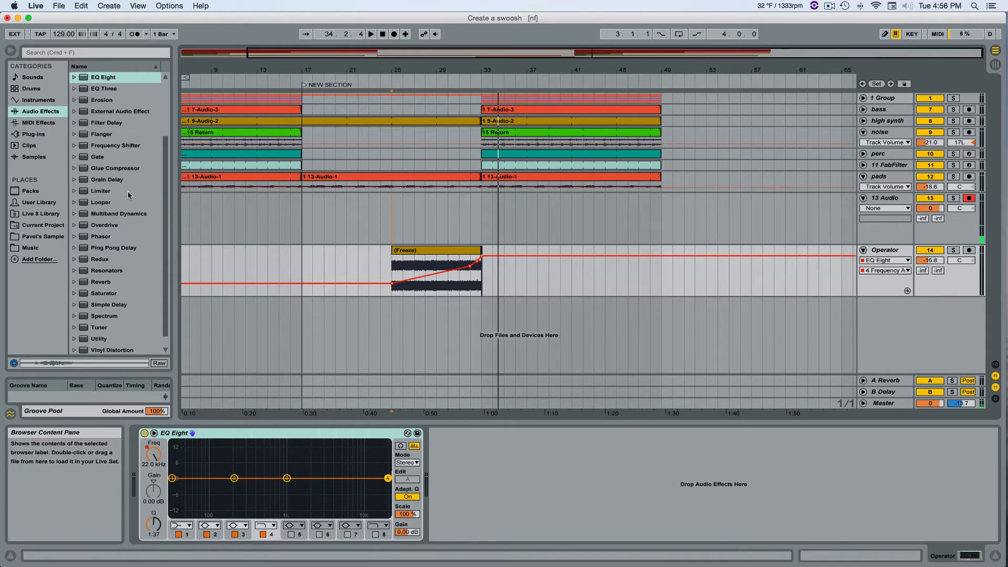
Add an Auto Pan effect after EQ Eight on the Operator track.
scroll(126, 202, down, 1)
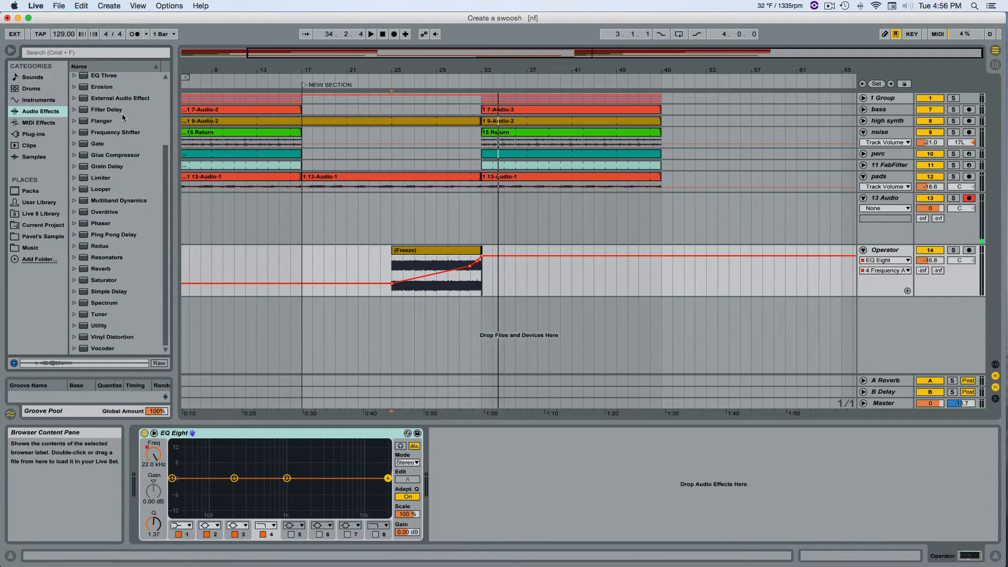
scroll(128, 134, up, 5)
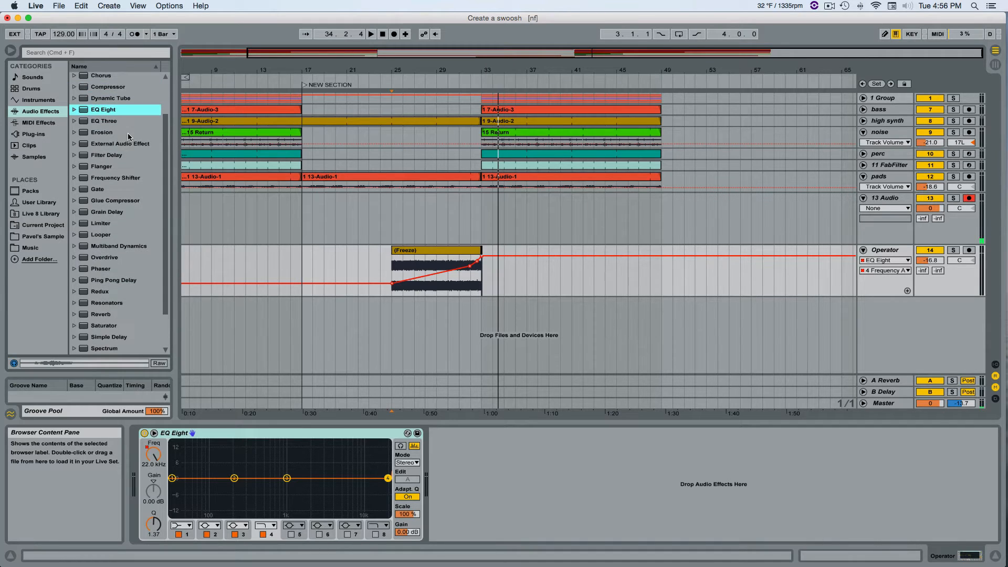
drag(108, 104, 488, 537)
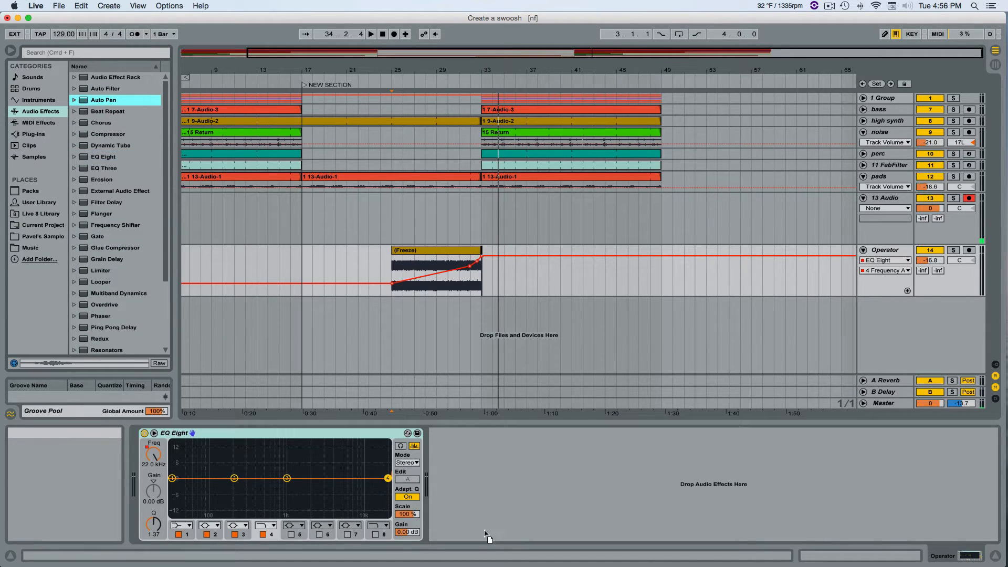
drag(497, 472, 497, 471)
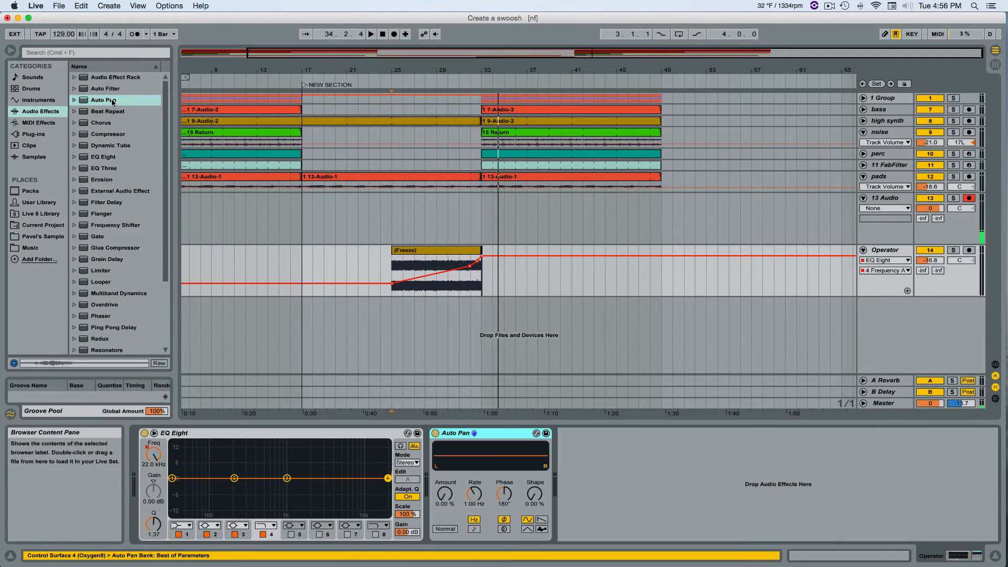
Sync Auto Pan to tempo at a rate of 1/8 with the amount at 100 %, and play from bar 25.
click(474, 529)
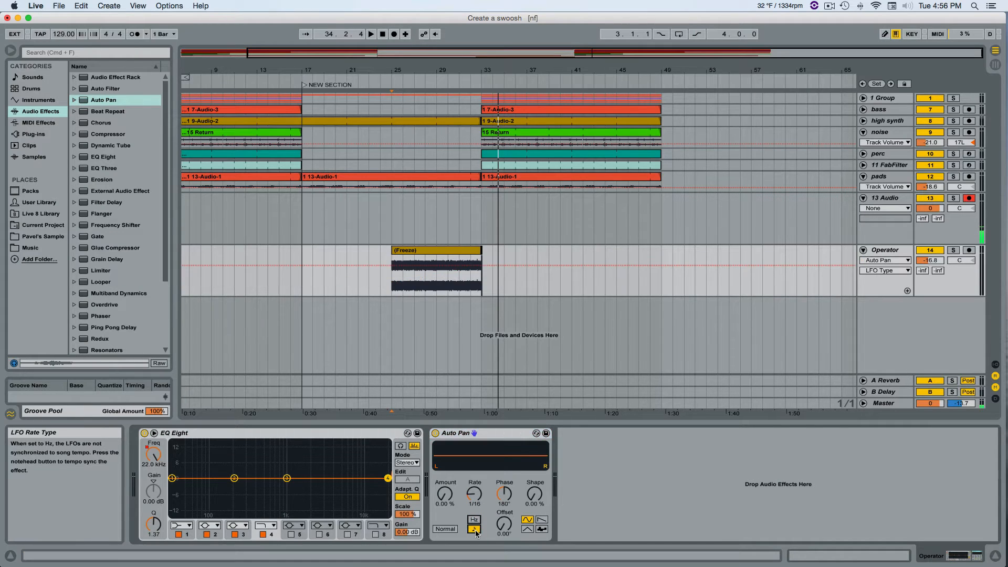
drag(474, 508, 474, 502)
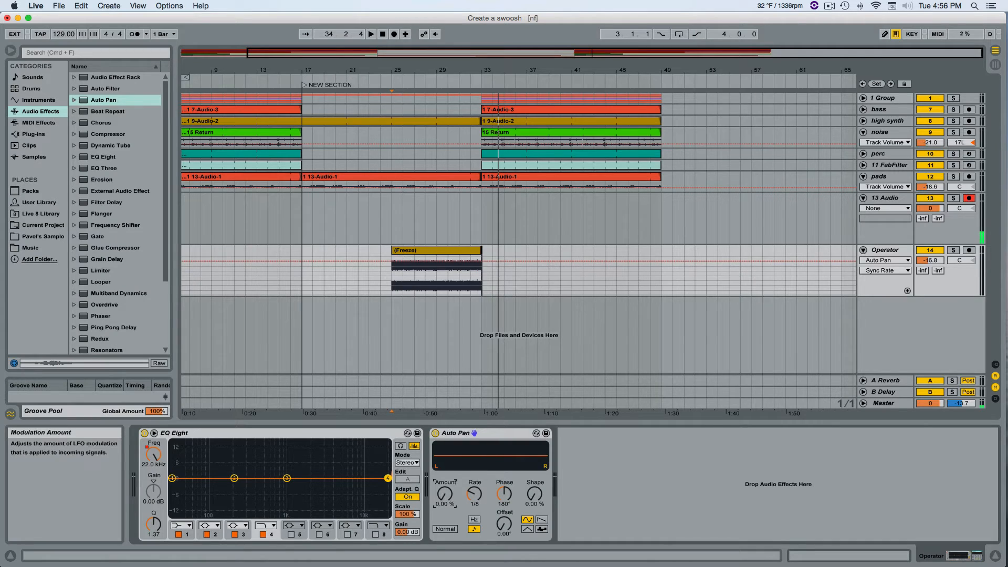
drag(445, 494, 445, 410)
key(space)
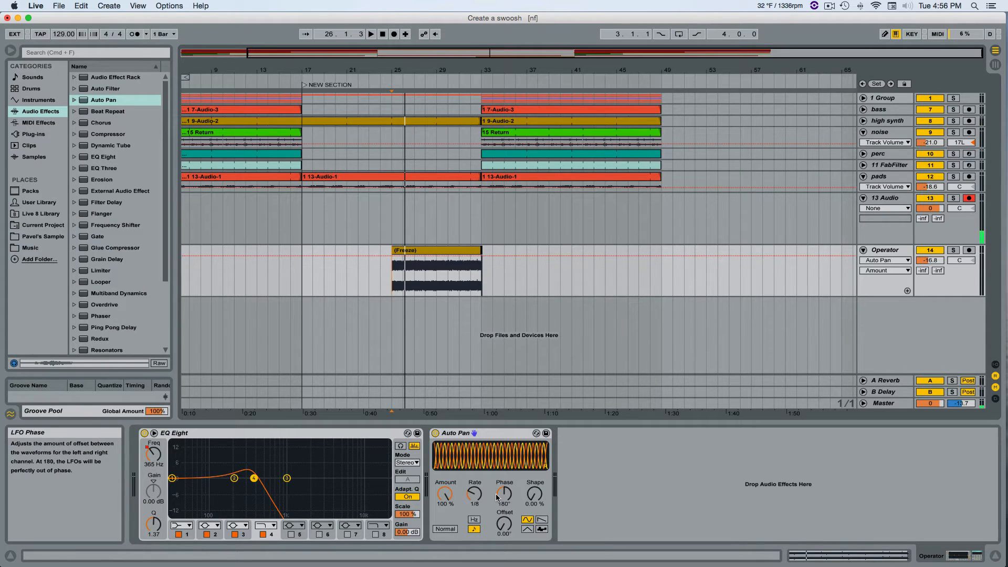
key(space)
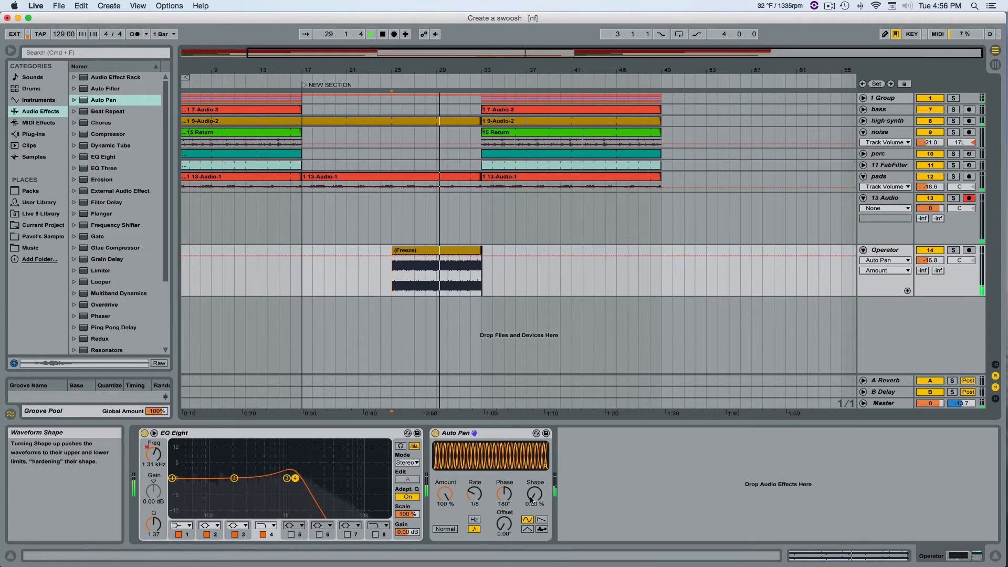
Try slower tempo-synced Auto Pan rates of 2 and 3.
drag(474, 493, 471, 462)
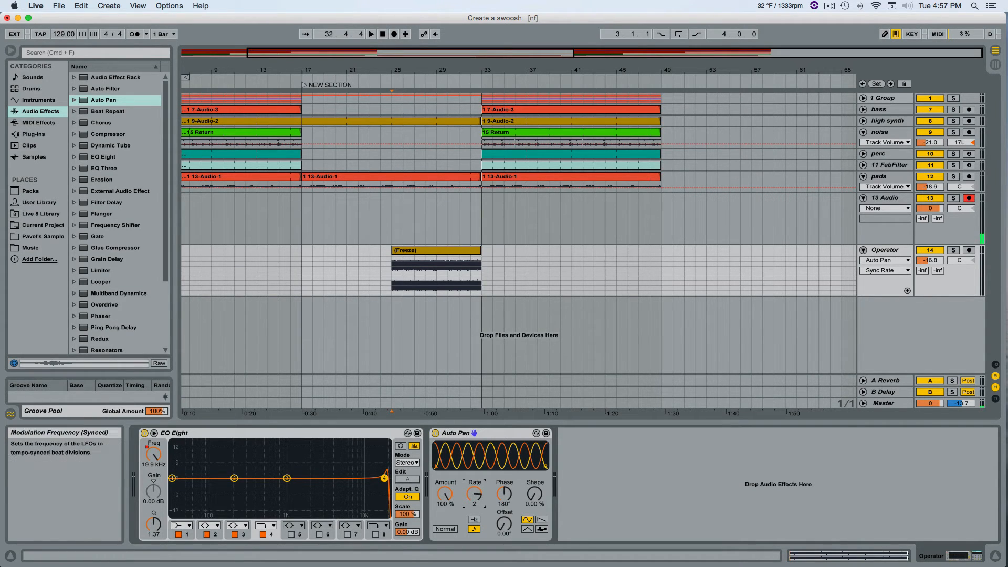
mouse_move(474, 493)
mouse_down()
mouse_move(474, 476)
mouse_move(474, 486)
mouse_up()
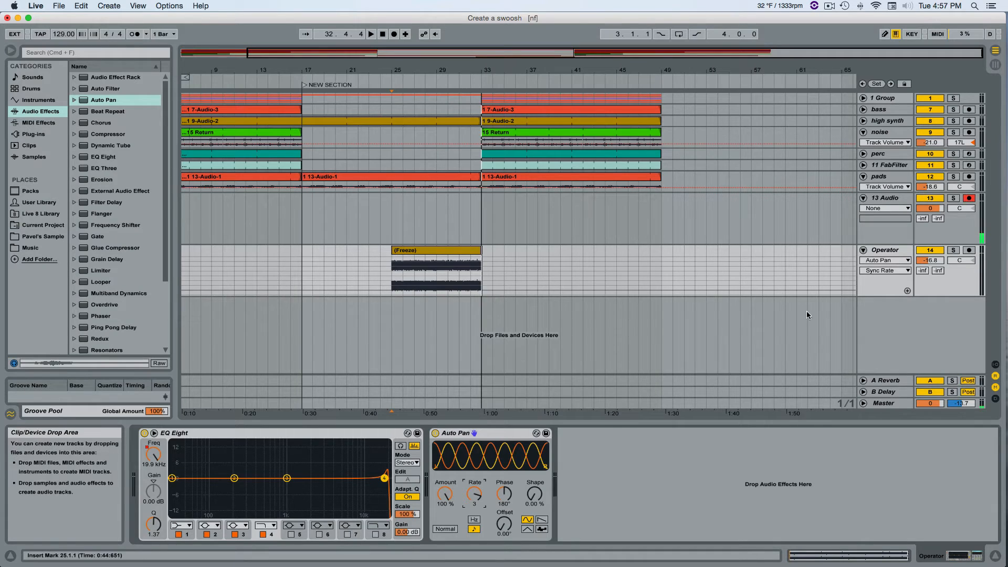
Switch Auto Pan's rate to Hertz, set it to 27.4 Hz, and play the noise clip from bar 25.
click(474, 520)
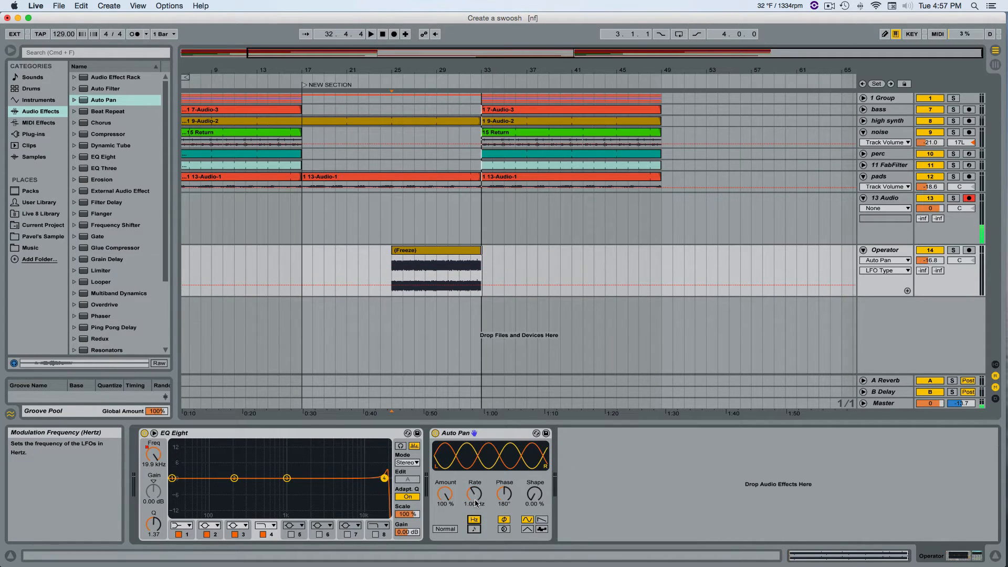
drag(475, 493, 474, 462)
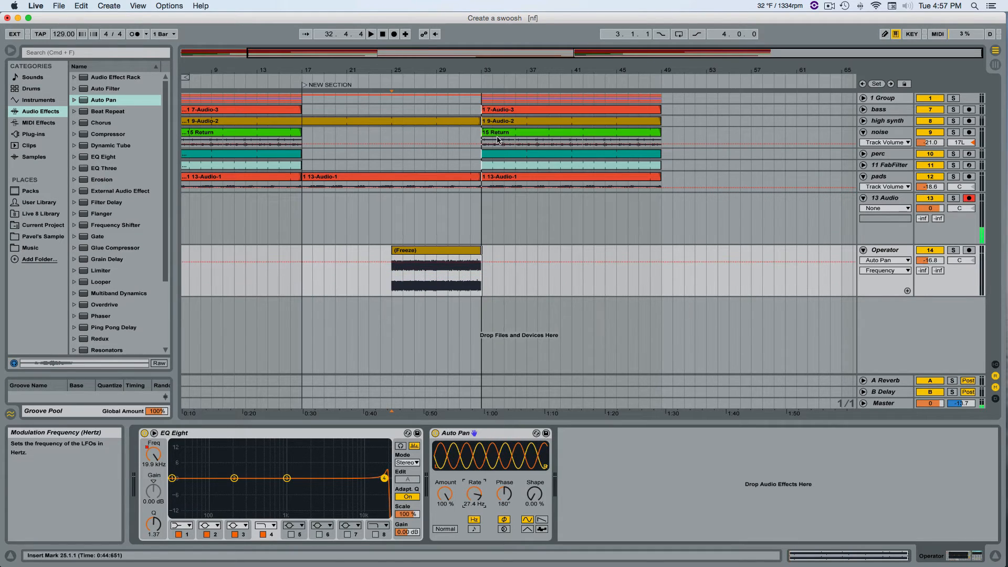
key(space)
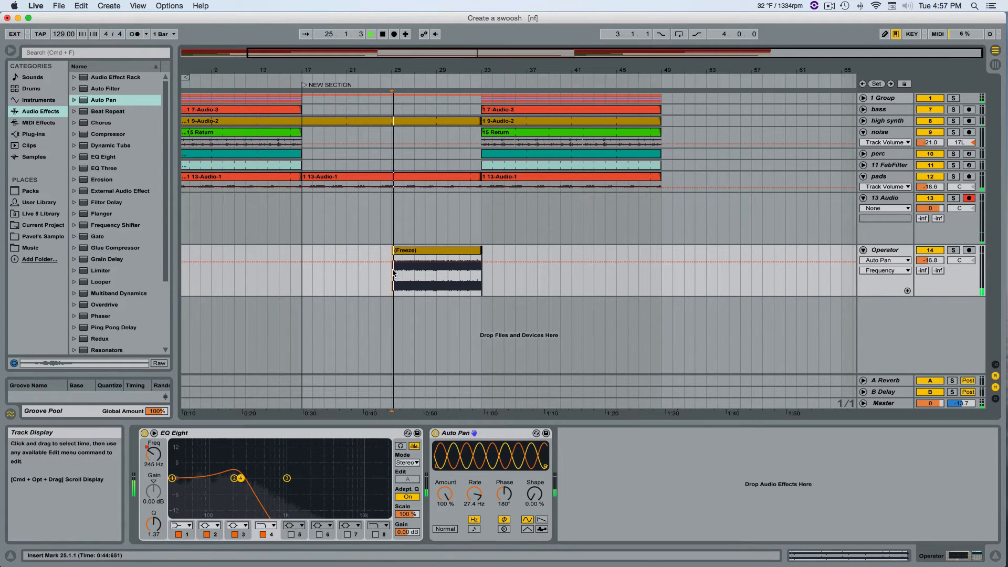
key(space)
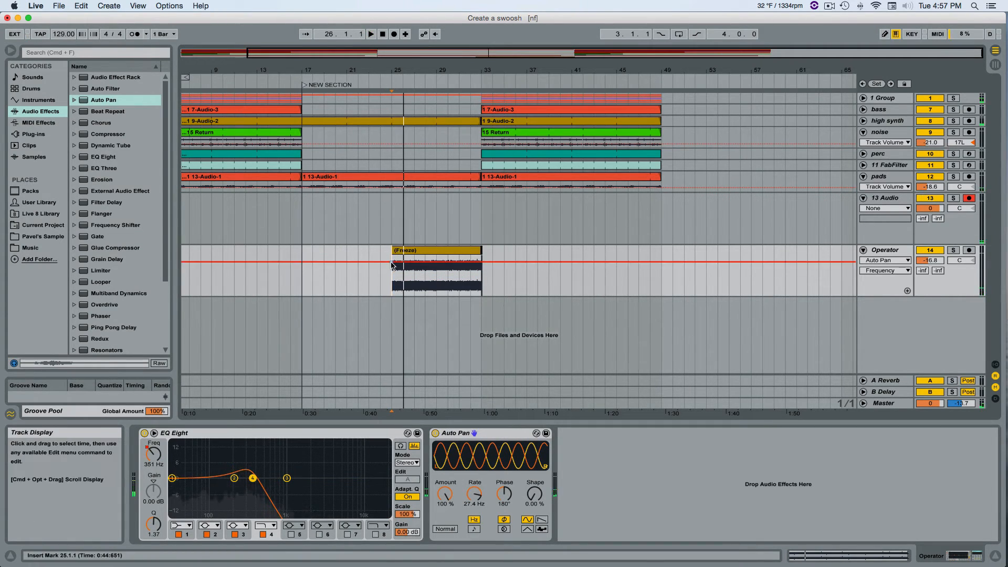
Automate Auto Pan's rate to rise from 0.14 Hz at bar 25 to 90 Hz at bar 33, and play it from bar 25.
drag(474, 494, 474, 544)
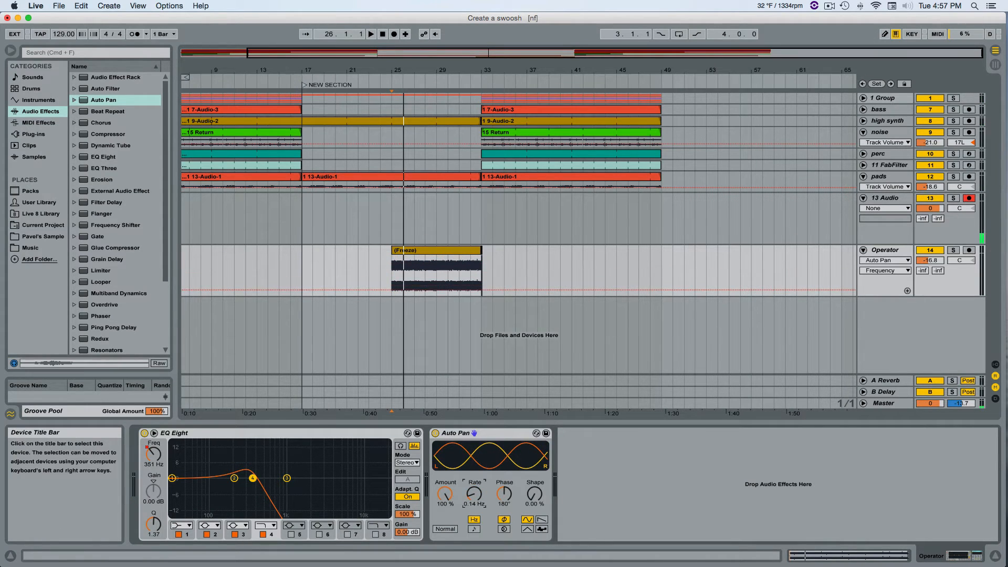
click(390, 289)
drag(479, 291, 483, 261)
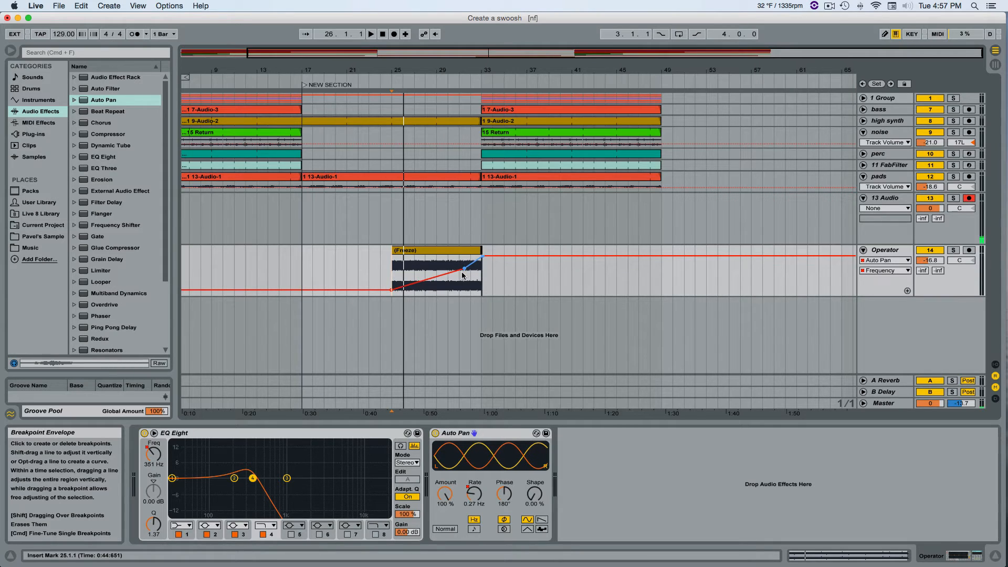
click(386, 80)
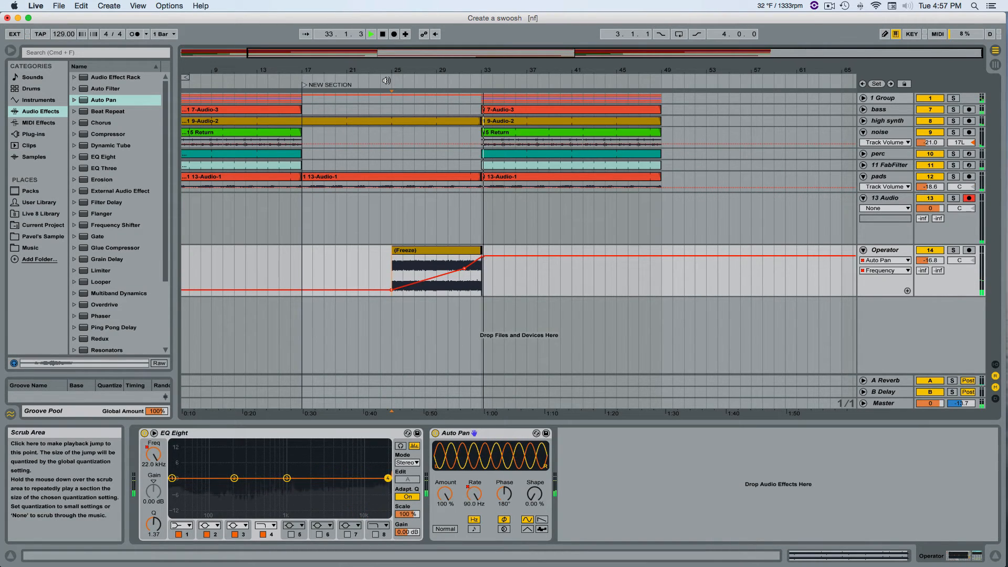
key(space)
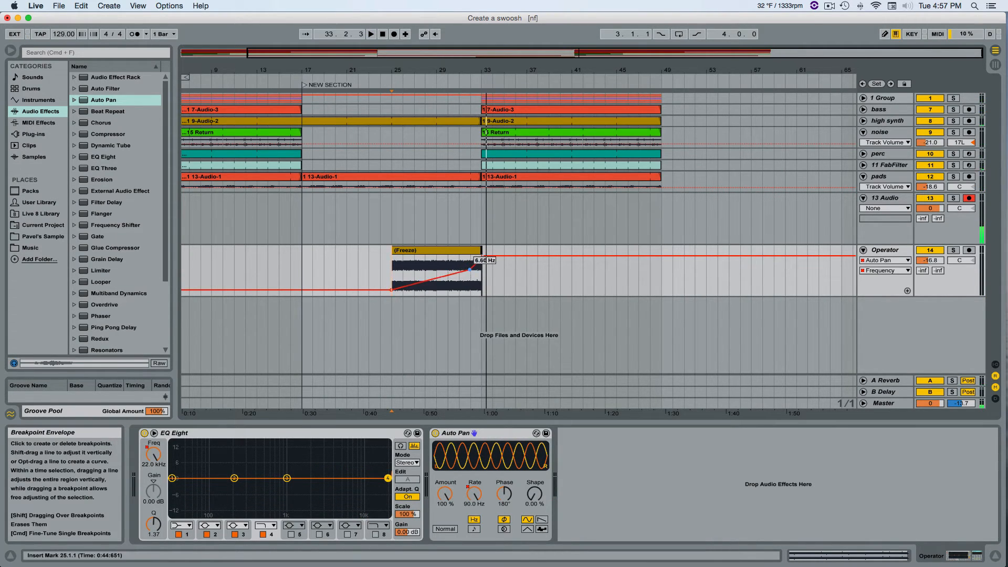
Steepen the end of Auto Pan's rate automation by moving its middle breakpoint closer to bar 33, auditioning from bar 31.
click(459, 80)
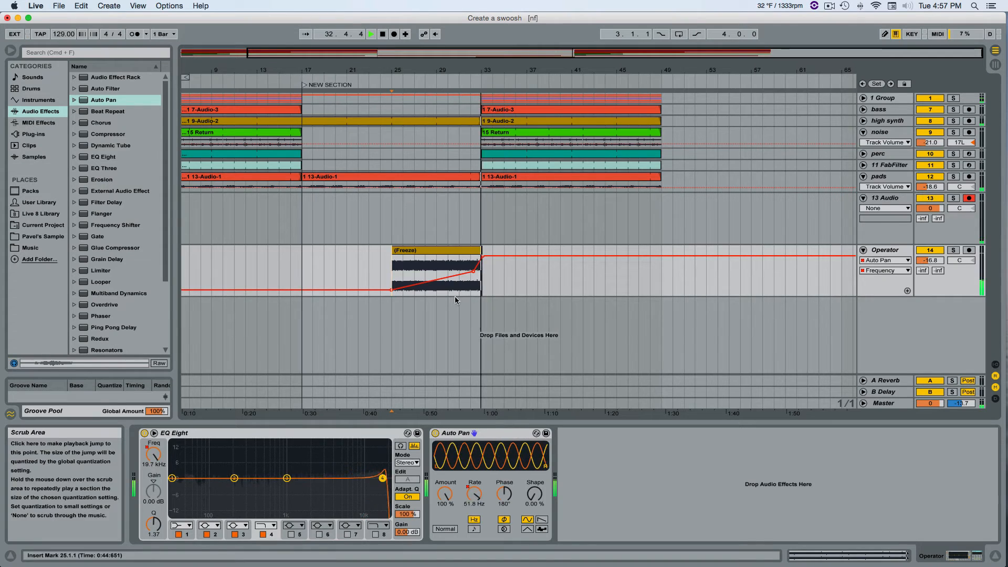
key(space)
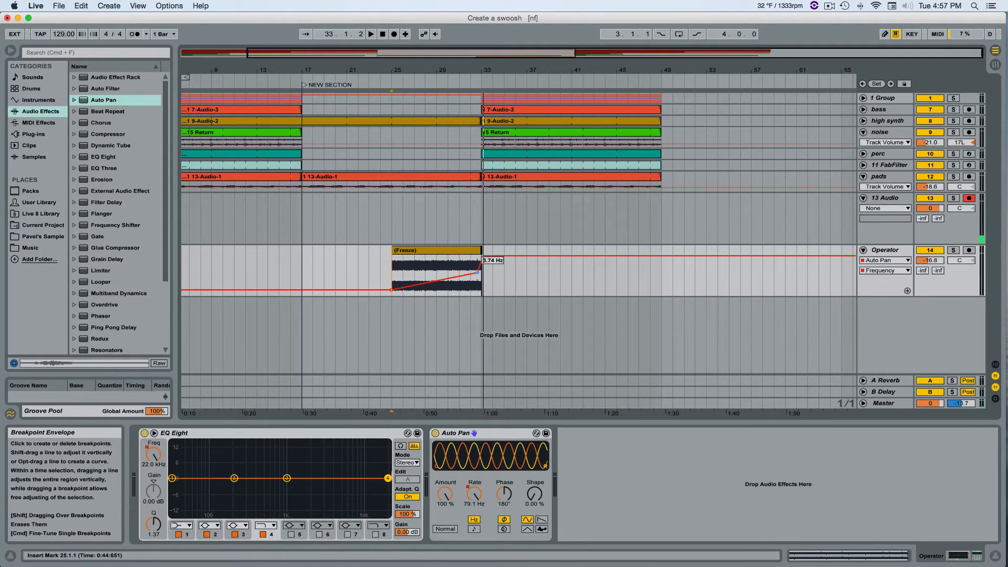
click(460, 79)
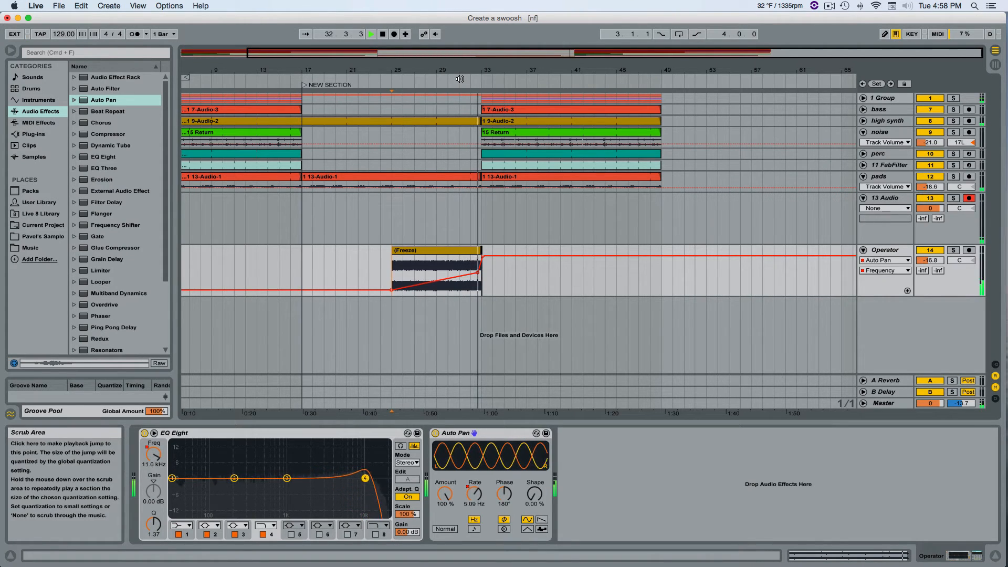
key(space)
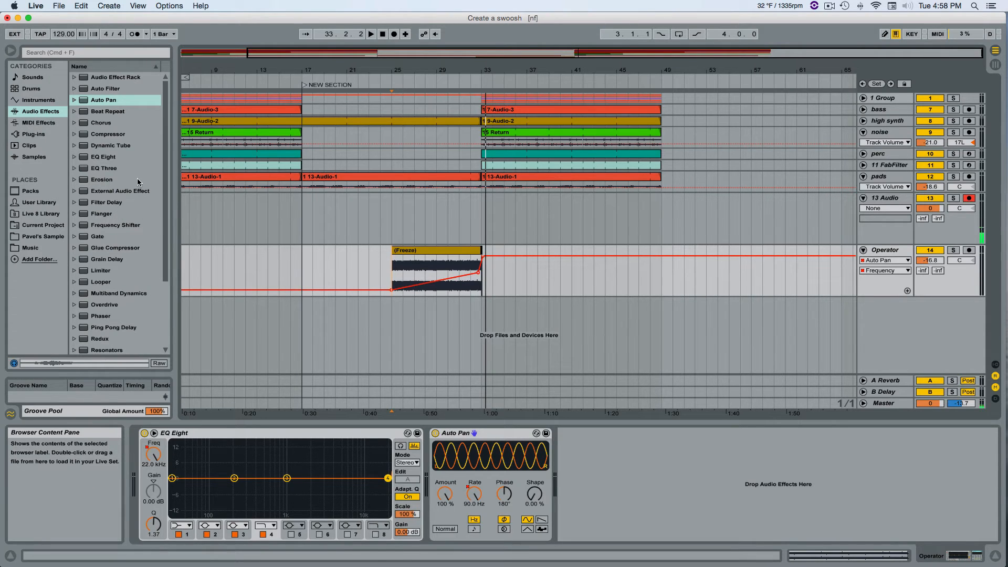
Add Erosion after Auto Pan in Wide Noise mode, with width 0.32 and amount 103, auditioning the clip.
mouse_move(99, 178)
mouse_down()
mouse_move(545, 396)
mouse_move(639, 480)
mouse_move(622, 492)
mouse_move(572, 473)
mouse_move(608, 471)
mouse_move(583, 459)
mouse_up()
click(605, 503)
key(space)
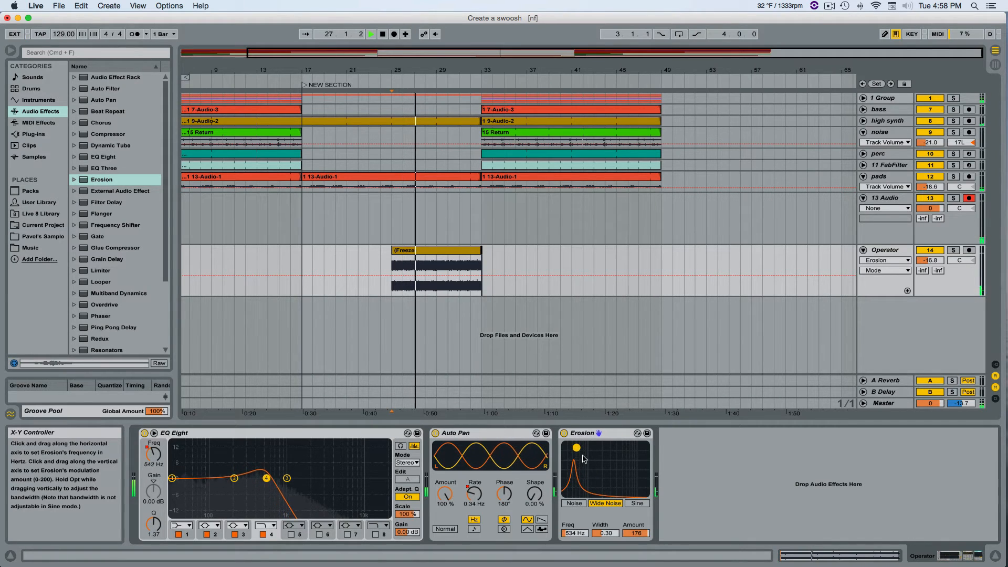
key(space)
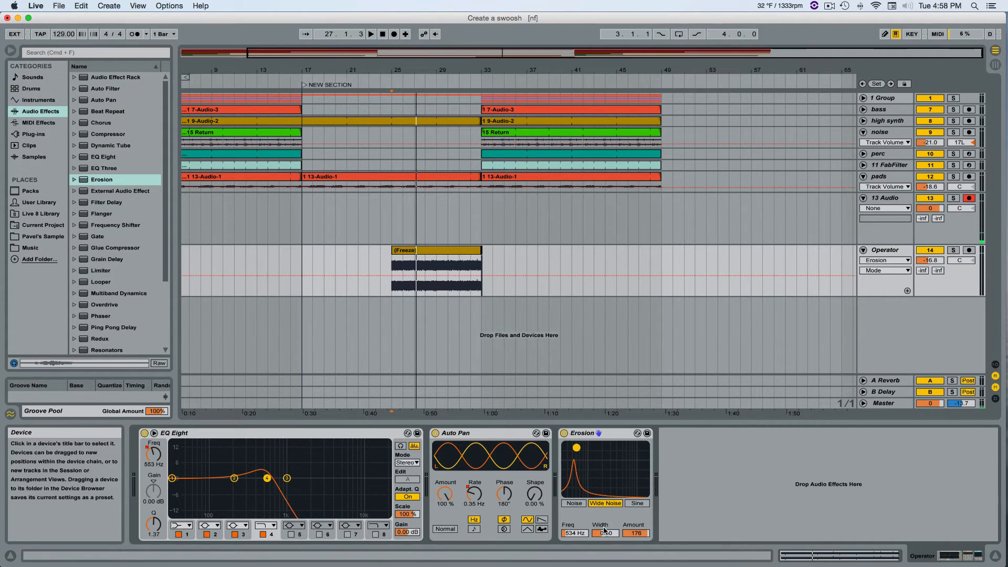
drag(606, 533, 605, 519)
drag(605, 533, 629, 531)
Automate Erosion's frequency to rise from 534 Hz at bar 25 to 18 kHz at bar 33, and start playback.
click(574, 534)
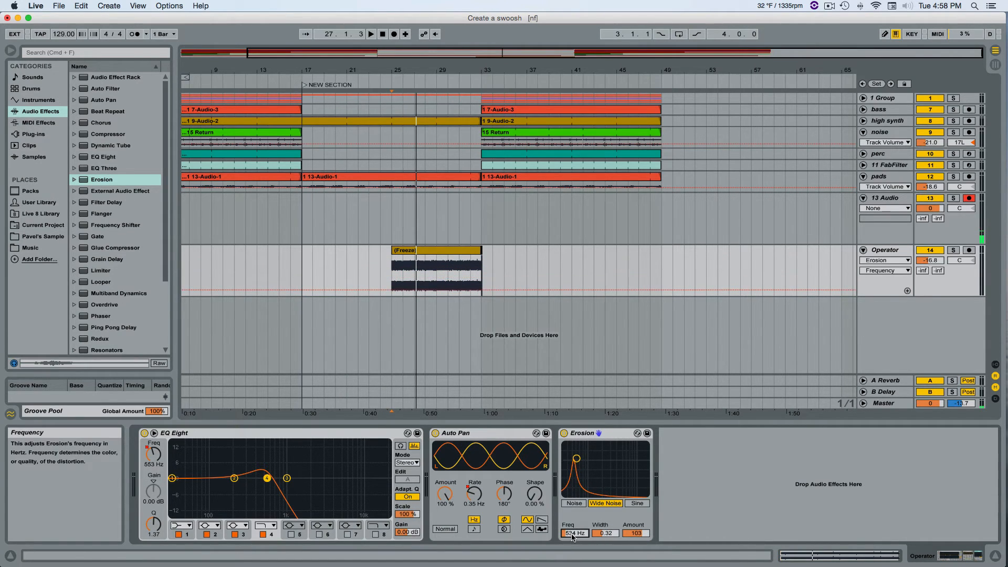
click(394, 290)
click(394, 290)
drag(482, 290, 482, 256)
key(space)
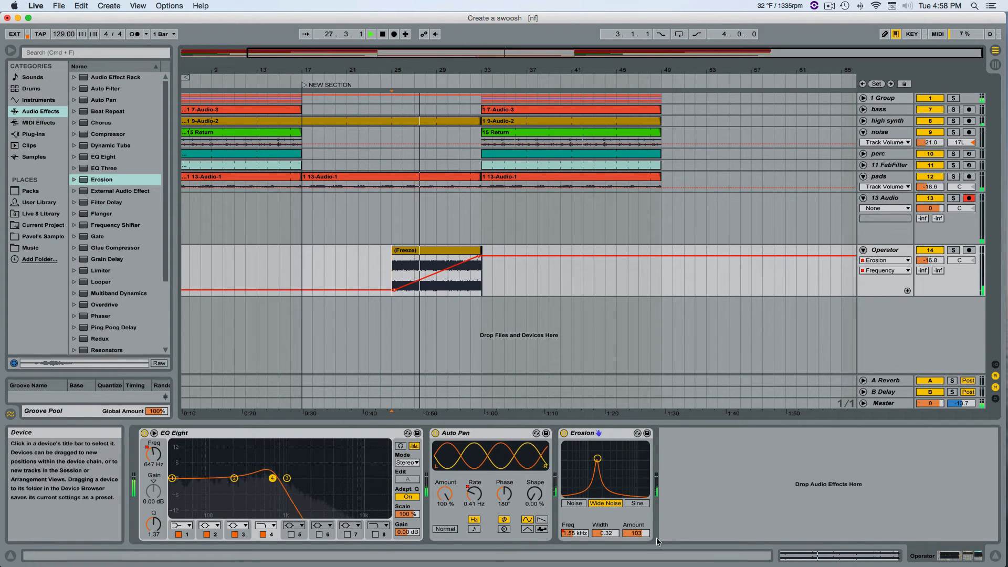
Lower Erosion's amount to 54.8 during playback, and stop just after bar 33.
click(635, 533)
mouse_move(635, 533)
mouse_down()
mouse_move(637, 522)
mouse_move(643, 536)
mouse_up()
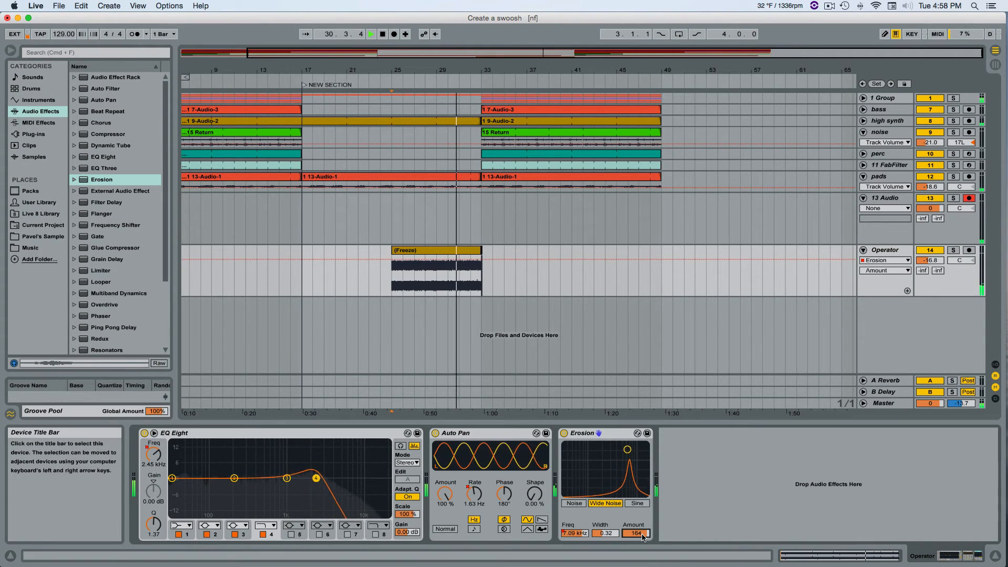
drag(636, 533, 641, 538)
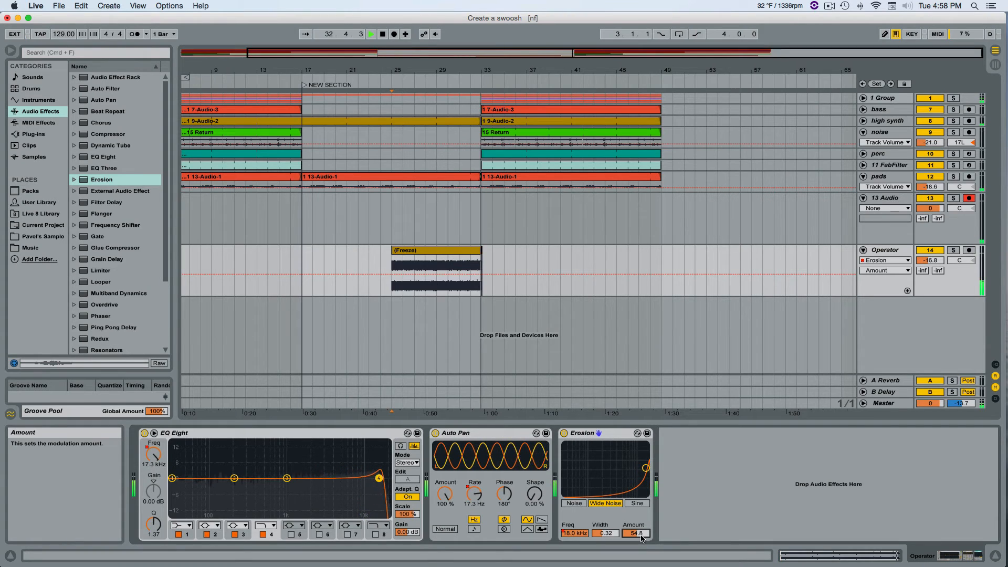
key(space)
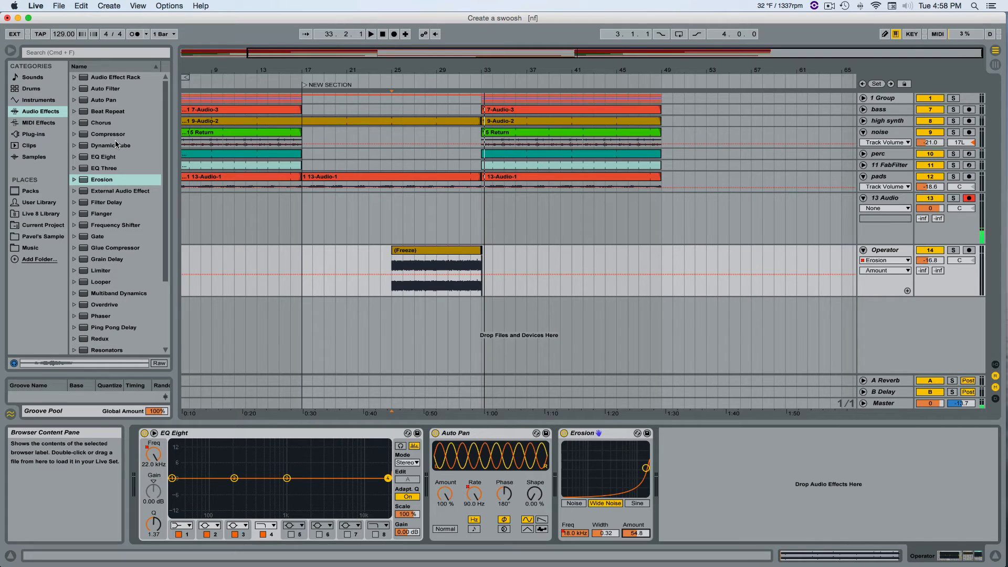
Add Filter Delay after Erosion and switch off its L and R delay lines, keeping only L+R.
drag(126, 202, 751, 497)
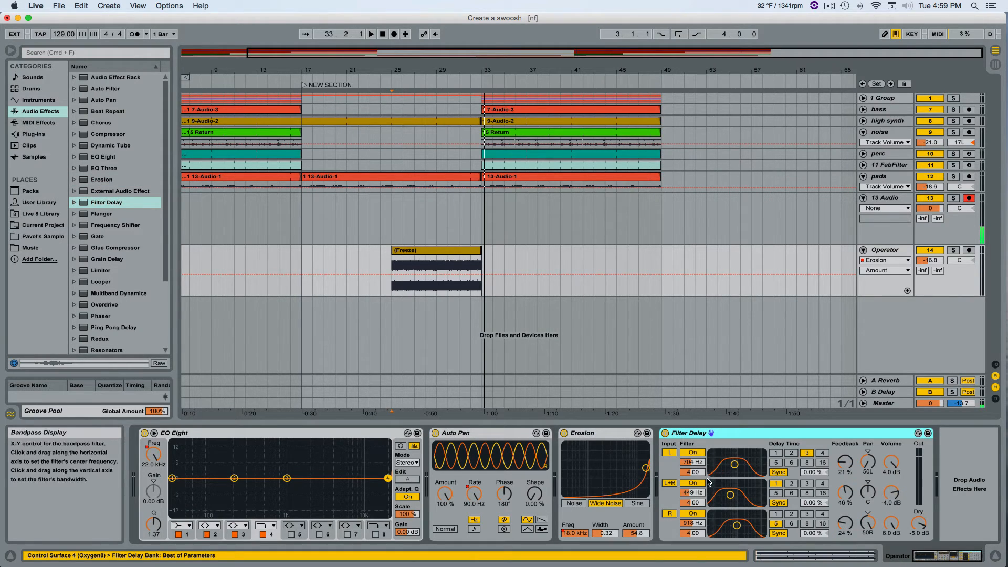
click(669, 483)
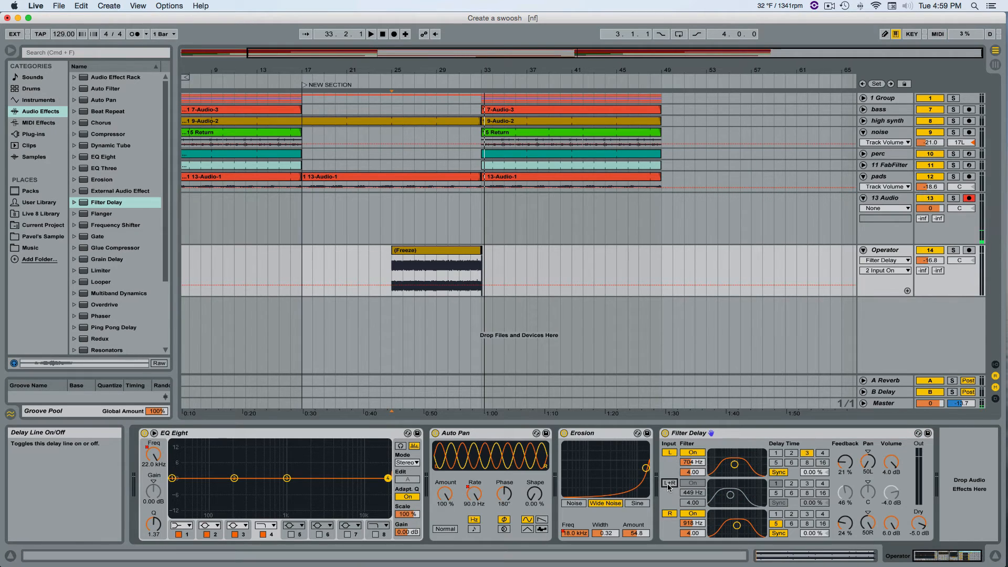
click(669, 483)
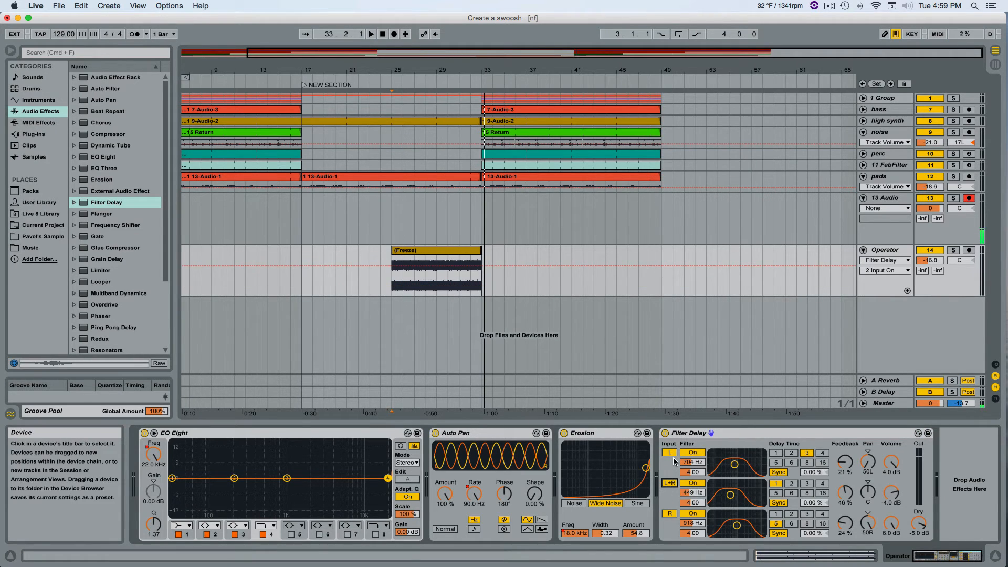
click(671, 454)
click(669, 515)
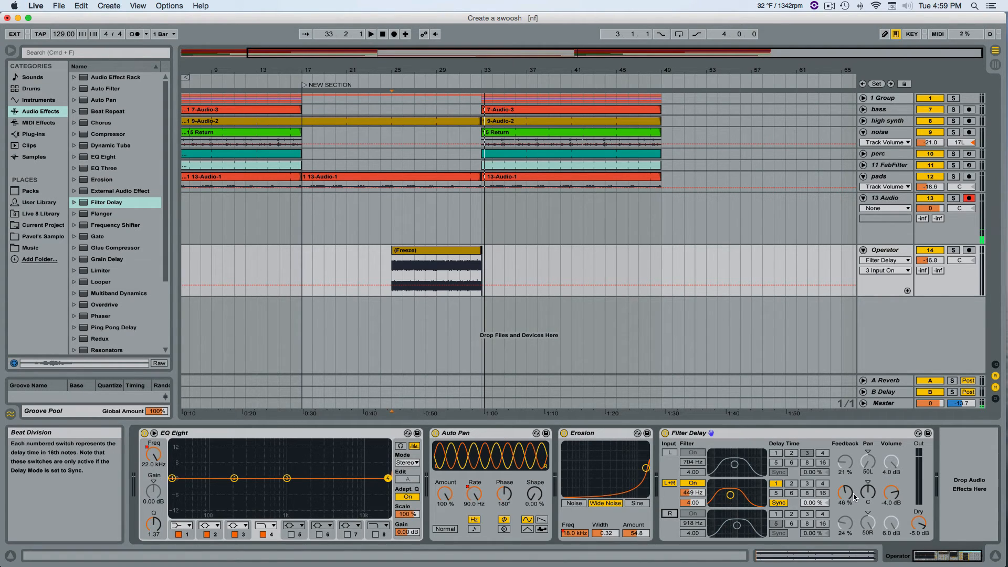
Set the L+R delay line's feedback to 0 % and place its first automation breakpoint at bar 25.
drag(846, 496, 855, 499)
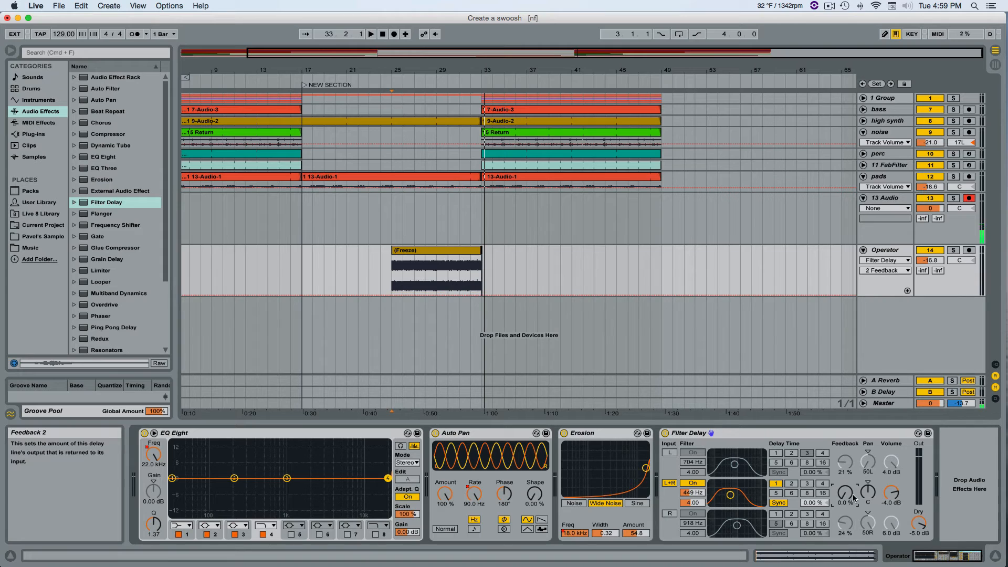
click(884, 498)
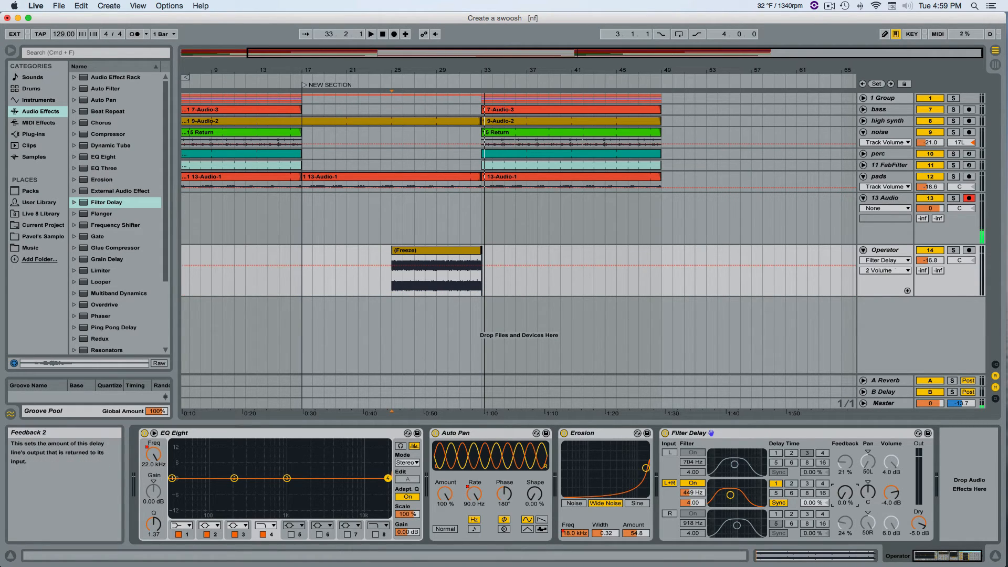
click(844, 493)
click(393, 294)
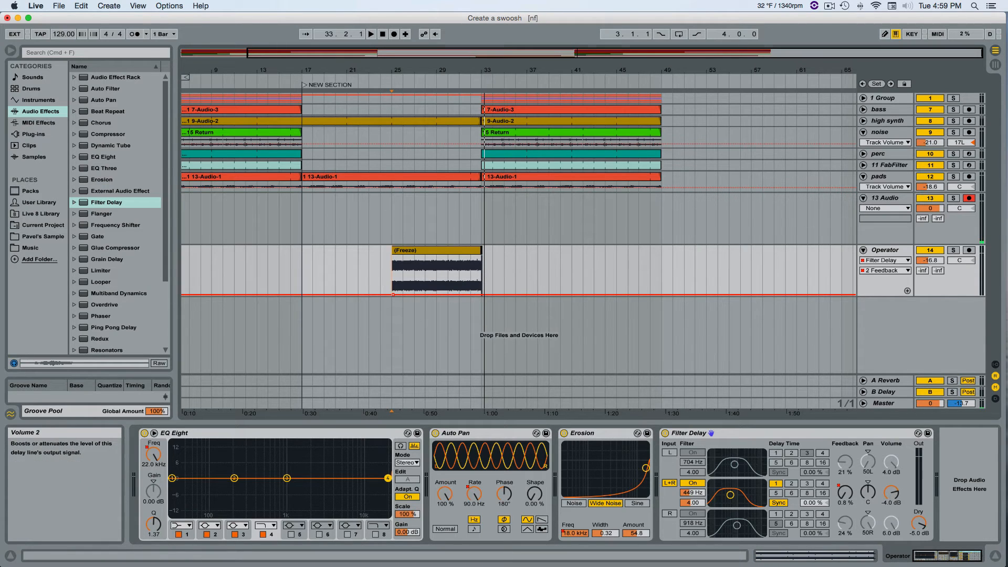
Set the L+R delay line's volume to -inf dB and put its automation in a separate lane.
drag(891, 493, 891, 538)
click(907, 290)
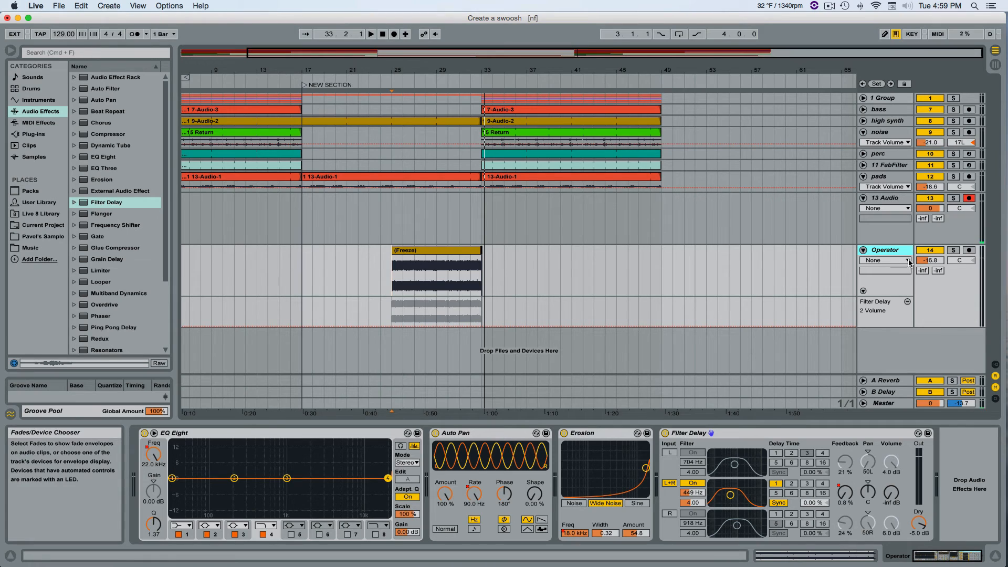
Show the 2 Feedback envelope and draw it rising from bar 29 to about 80 % at bar 33, falling back to zero at bar 37.
click(885, 260)
click(893, 314)
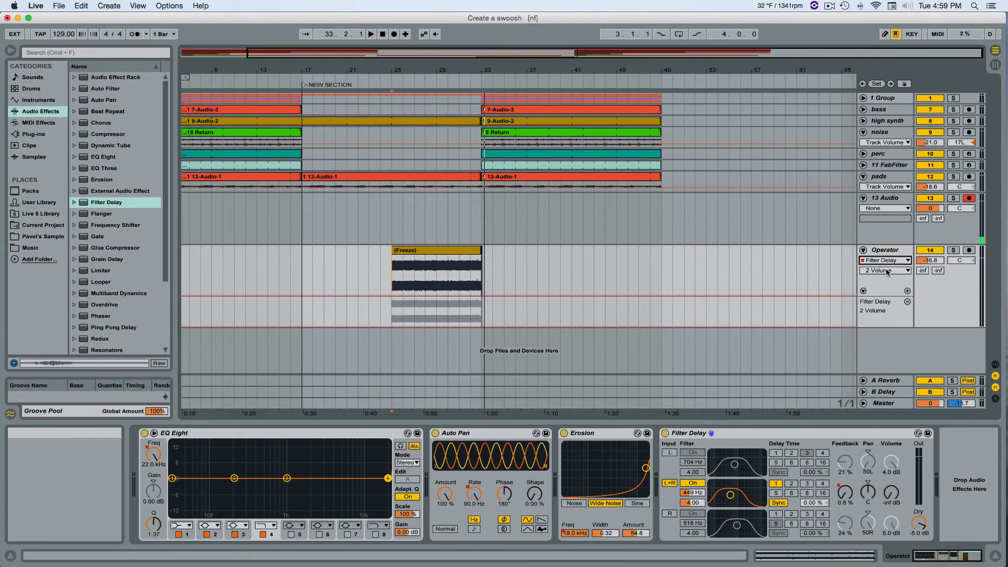
click(886, 270)
scroll(903, 422, up, 3)
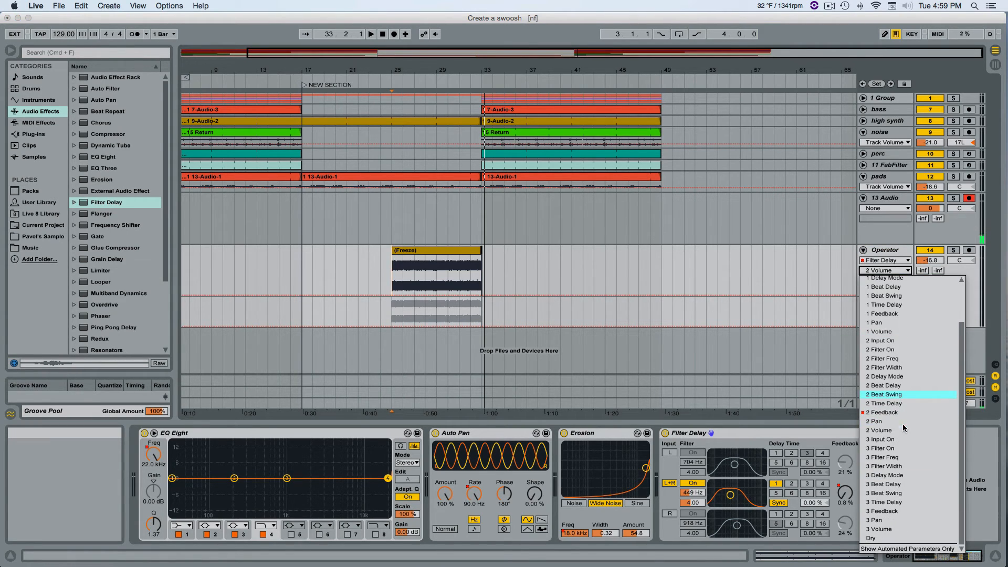
click(900, 412)
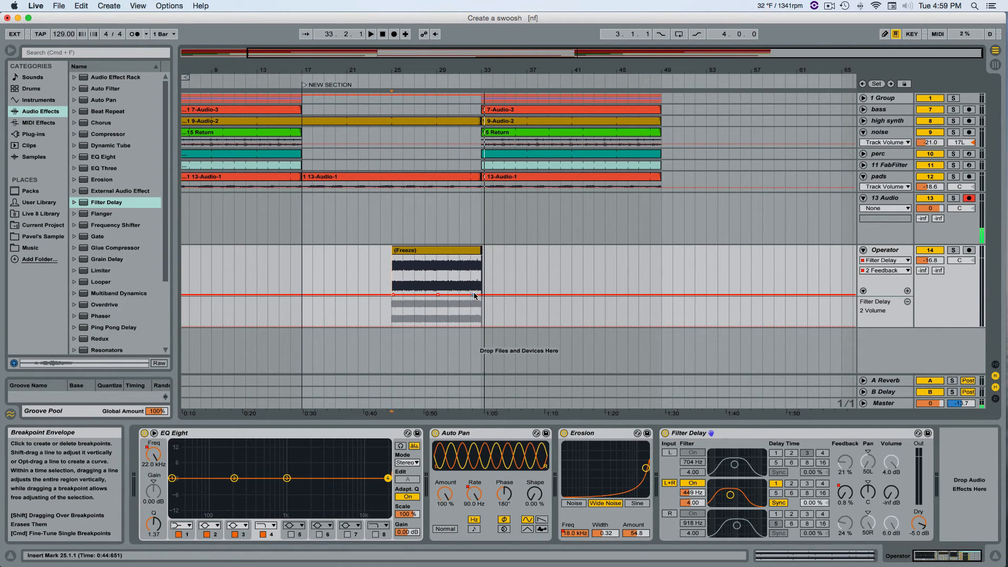
drag(474, 296, 525, 295)
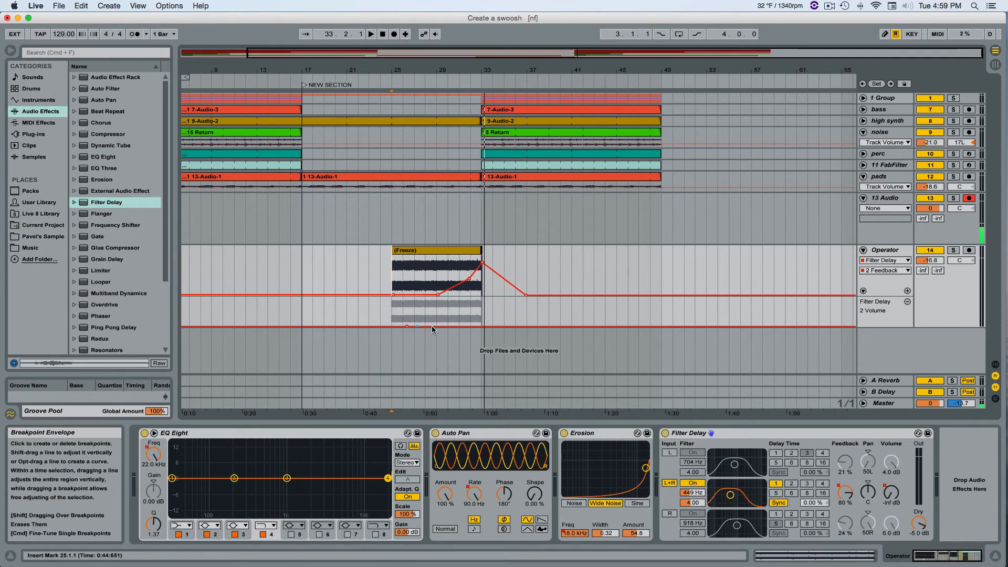
Draw the 2 Volume automation rising from about bar 26 to about 0.3 dB at bar 33, and play from bar 25.
drag(470, 326, 484, 306)
click(387, 82)
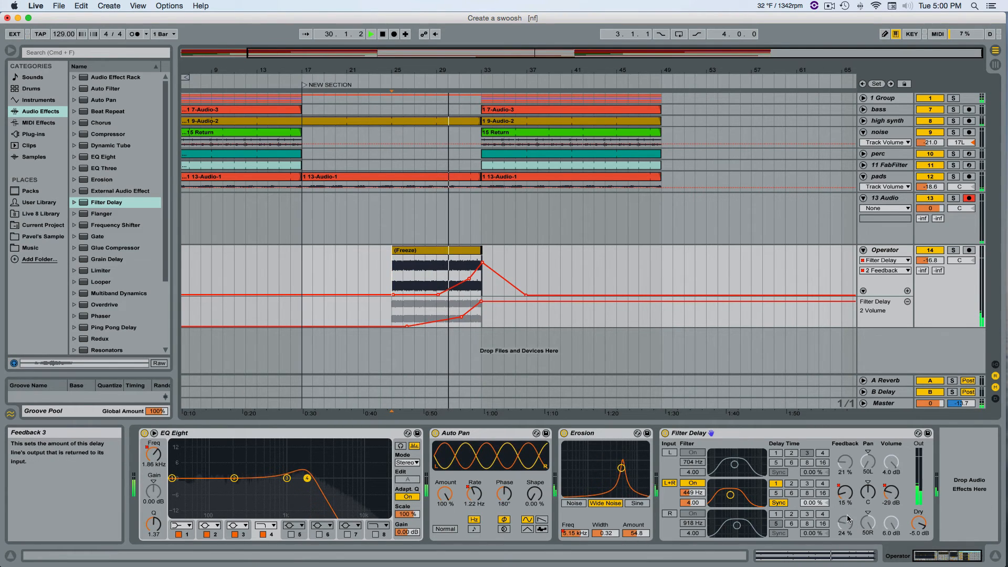
Set the L+R line's delay time to 3, move its bandpass filter to 3.55 kHz, and bypass the filter.
click(808, 487)
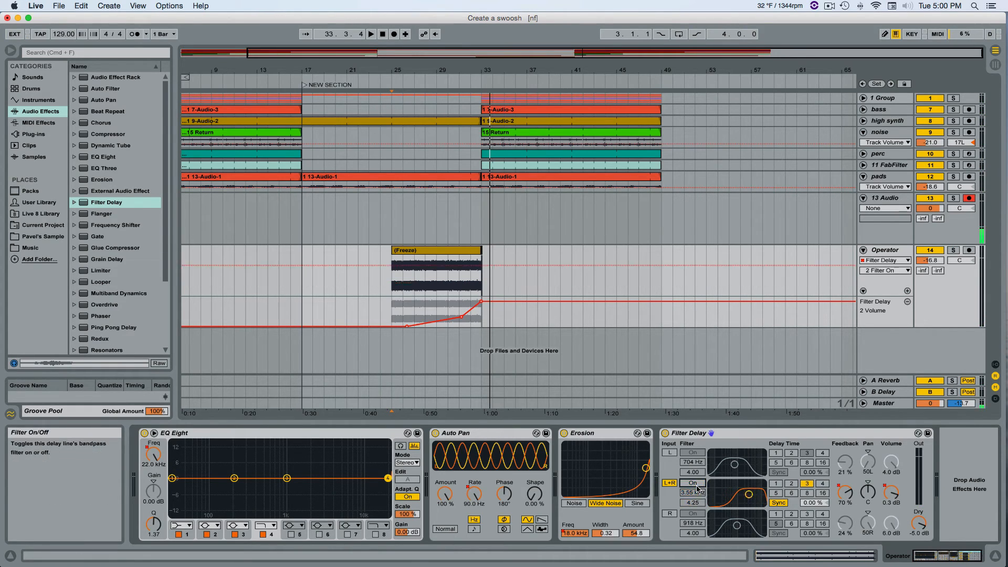
click(693, 483)
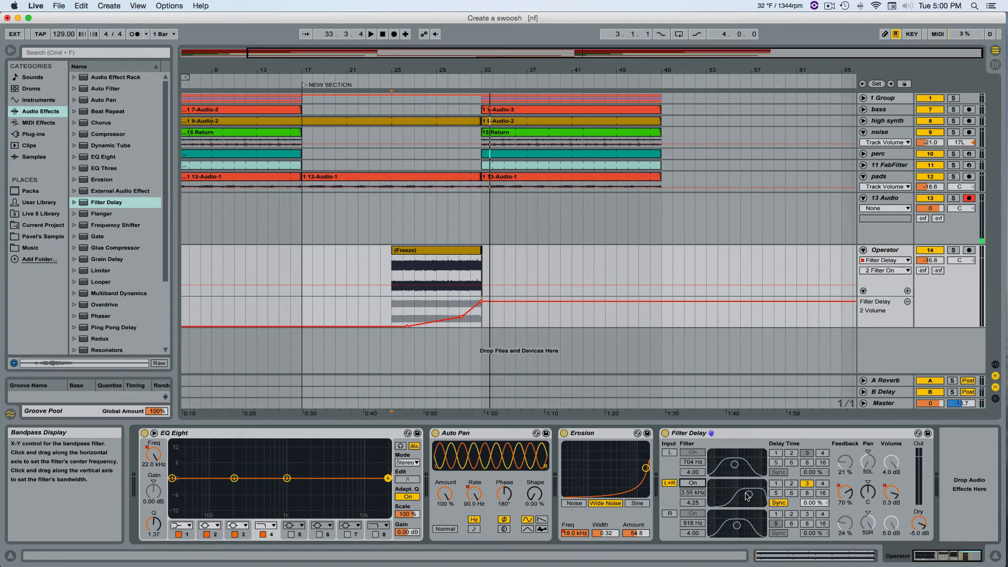
Solo the Operator and 13 Audio tracks together and play the transition.
click(954, 251)
super+click(954, 198)
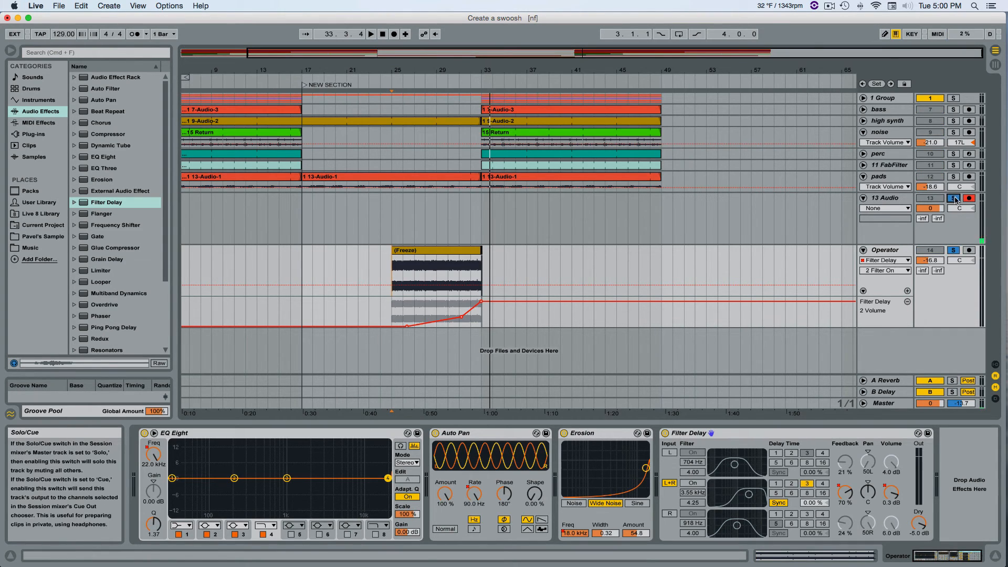
key(space)
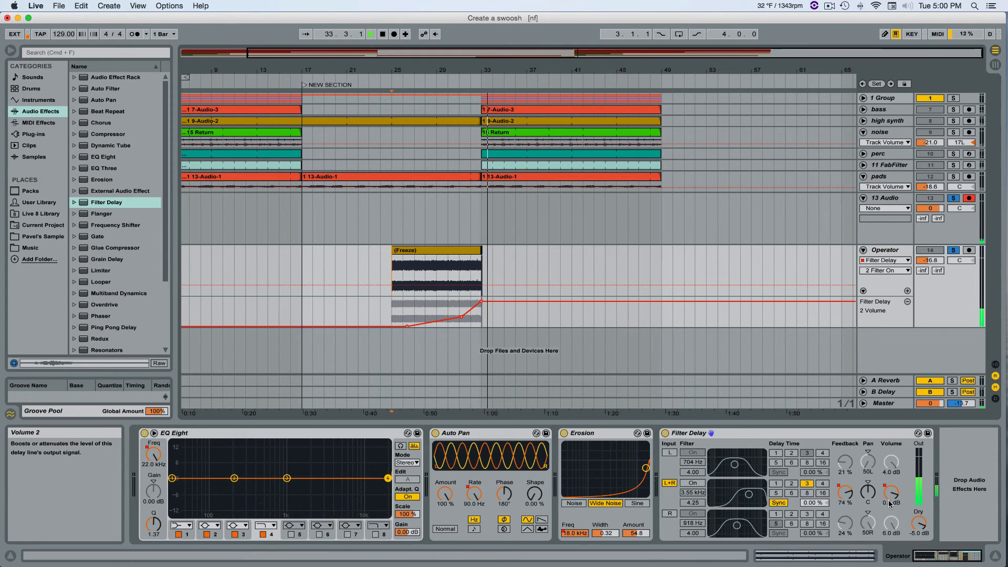
Set the L+R line's delay time to 8 and, playing from bar 31, re-enable its bandpass filter at 4.35 kHz.
click(805, 493)
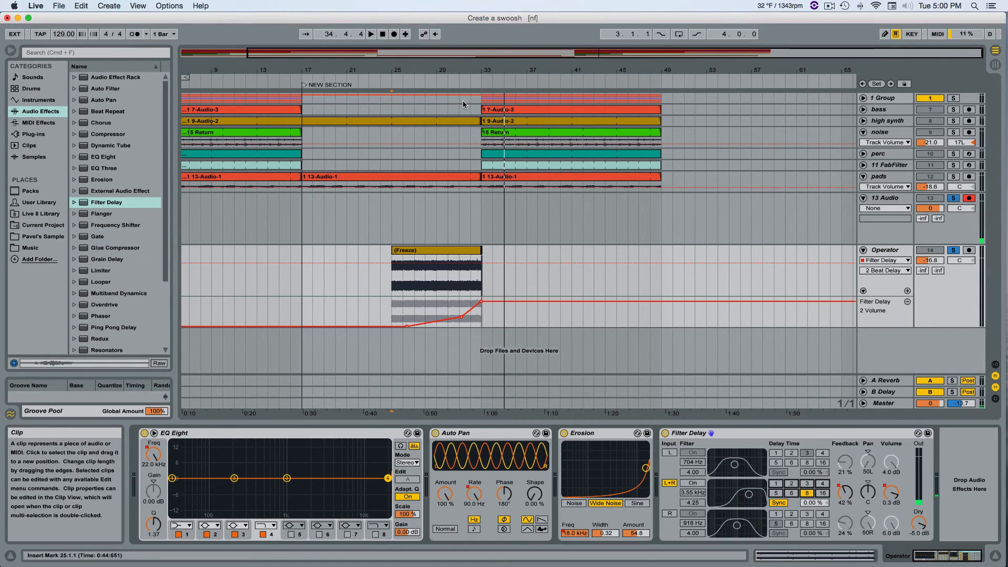
click(461, 83)
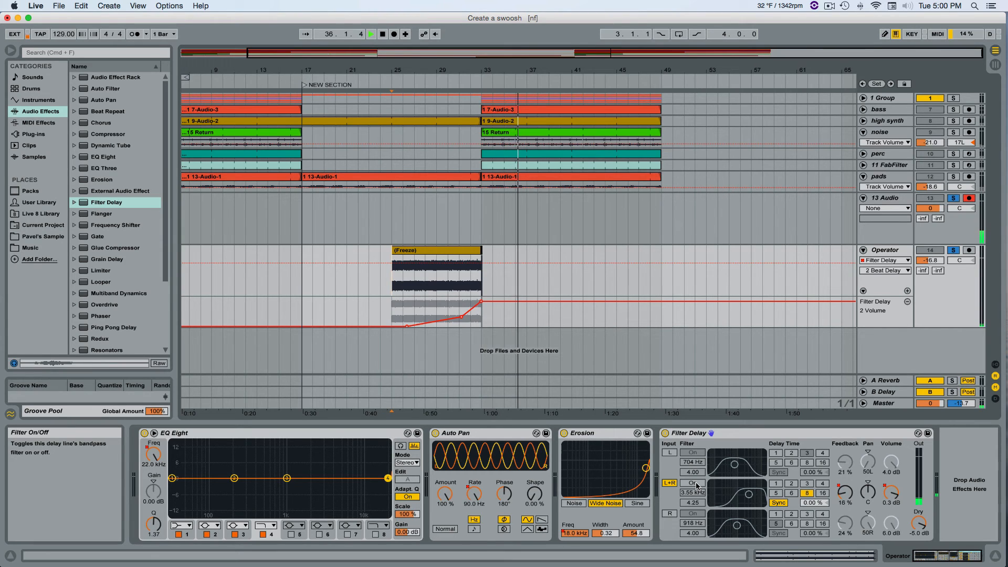
click(693, 483)
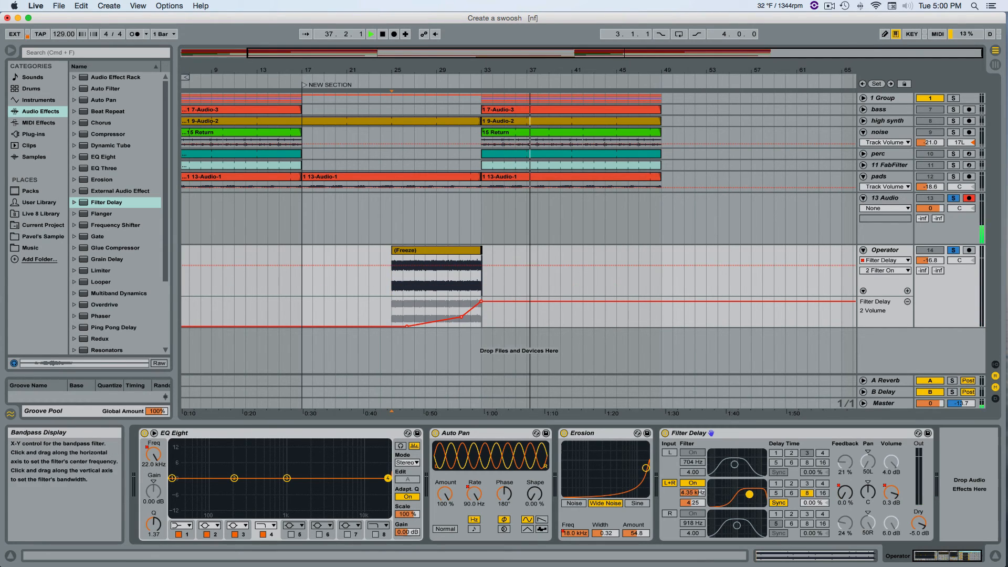
Set the L+R line's bandpass filter to 18.0 kHz and draw its 2 Filter Freq automation falling from bar 33 to about 50 Hz near bar 38.
drag(758, 492, 758, 491)
mouse_move(693, 493)
mouse_down()
mouse_move(692, 533)
mouse_move(693, 493)
mouse_up()
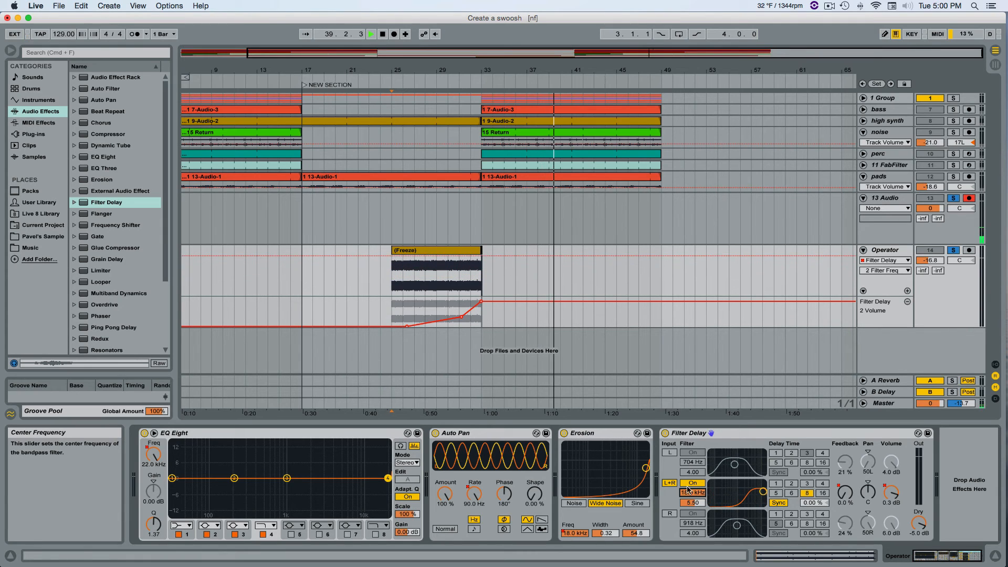
key(space)
click(484, 255)
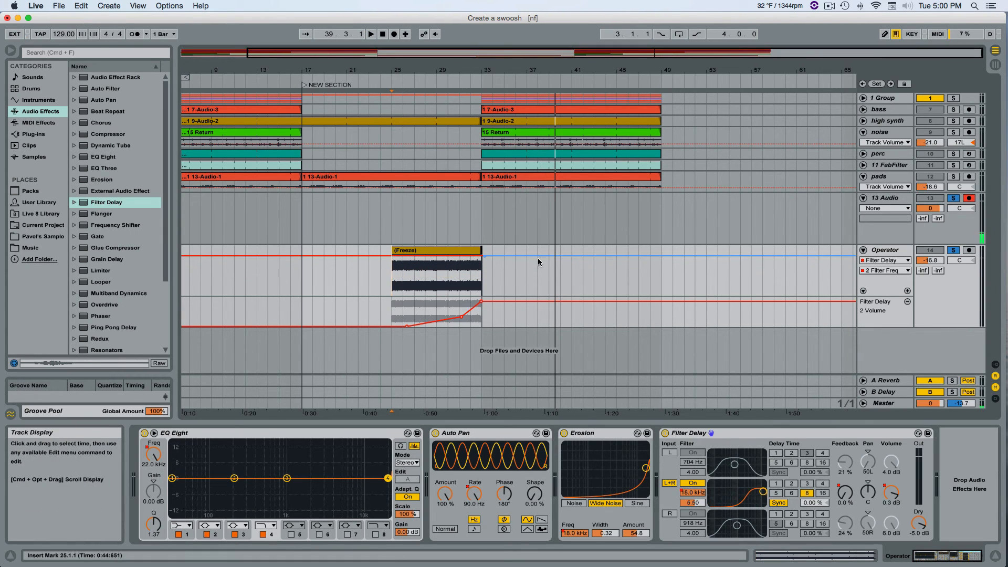
drag(535, 256, 537, 295)
Play the transition into bar 33 and set the L+R line's bandpass filter bandwidth to 2.49.
click(443, 90)
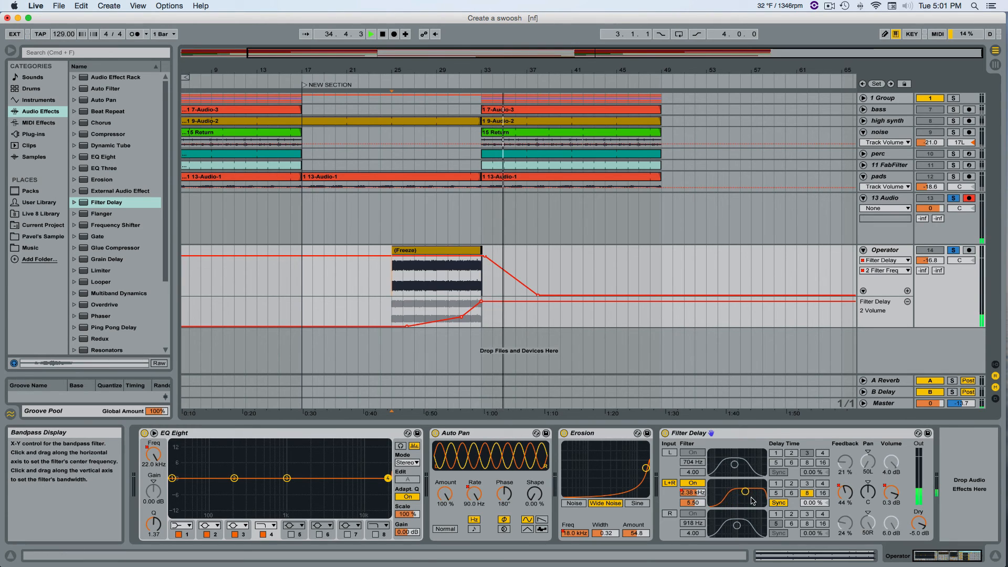
drag(712, 503, 703, 480)
key(space)
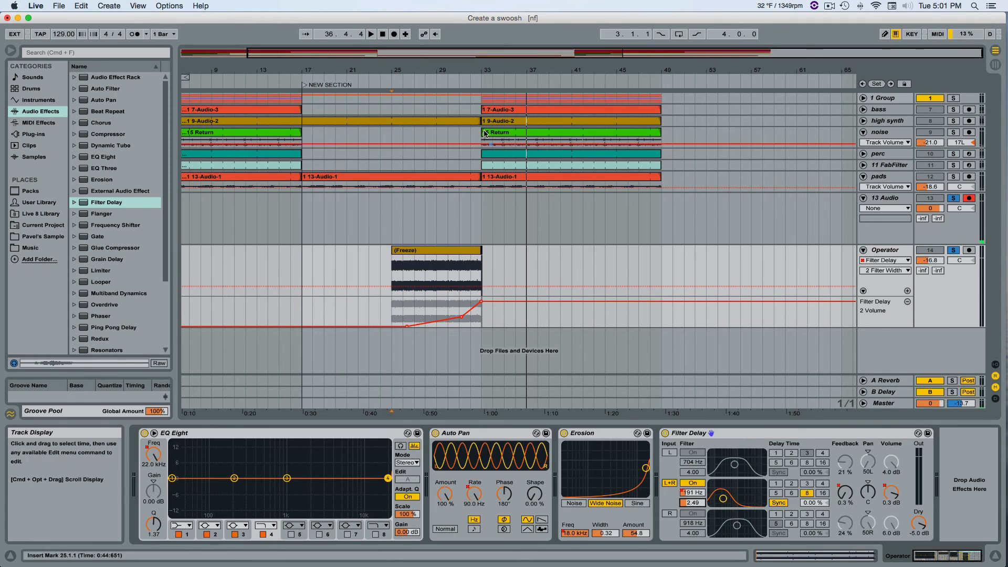
Shorten the 2 Filter Freq automation's fall so its lower breakpoint sits at about bar 34, and play the soloed transition.
click(473, 83)
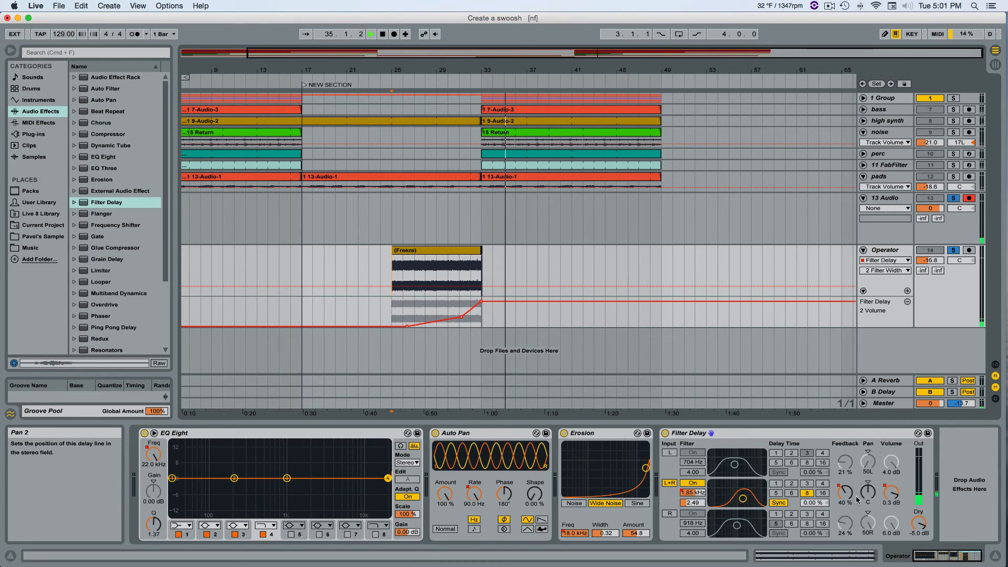
click(693, 492)
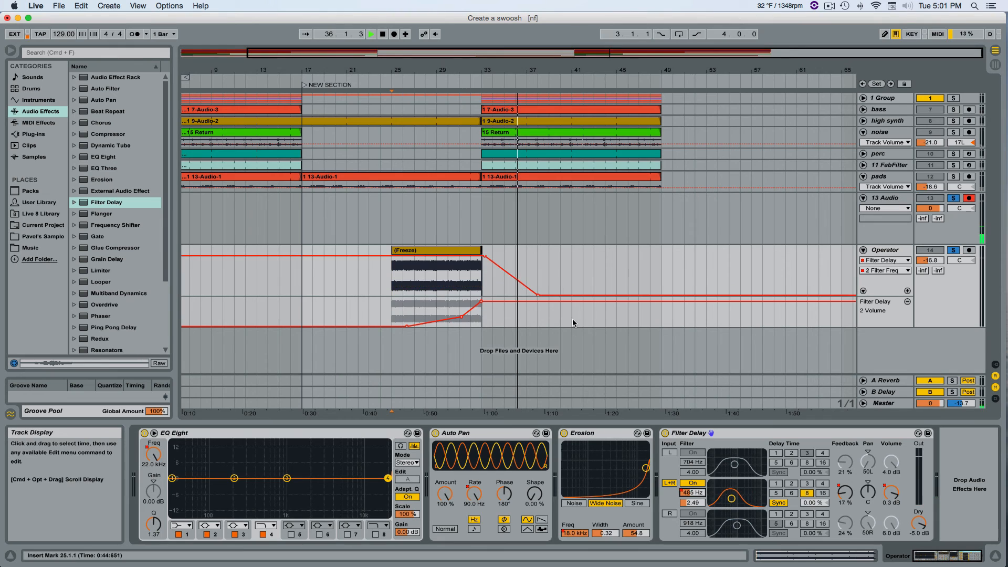
key(space)
drag(540, 295, 499, 296)
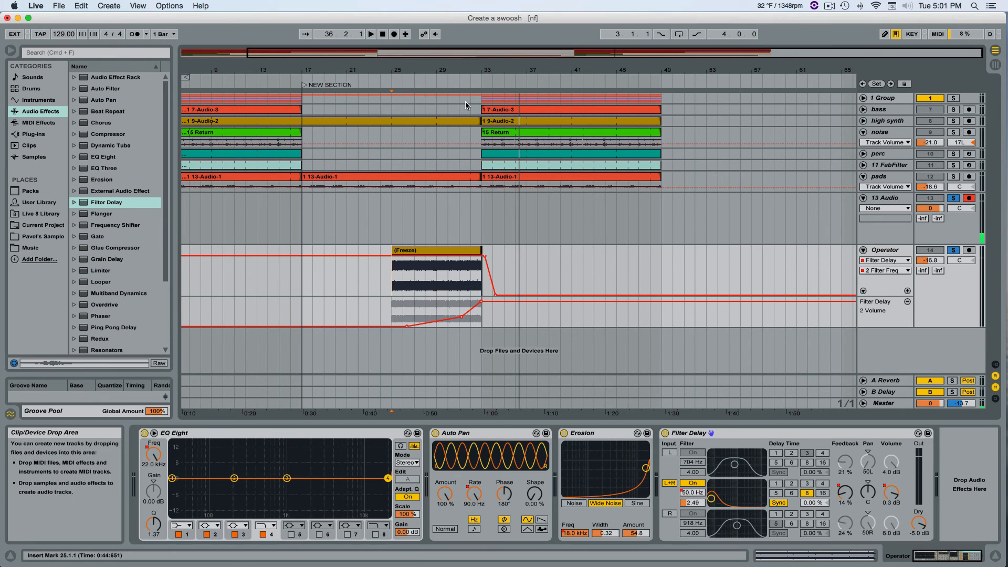
key(space)
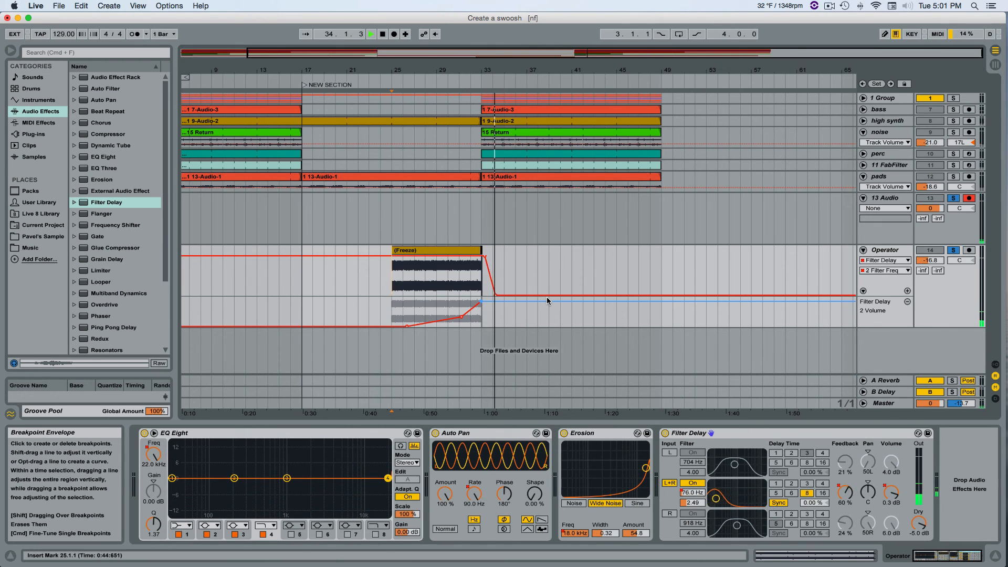
key(space)
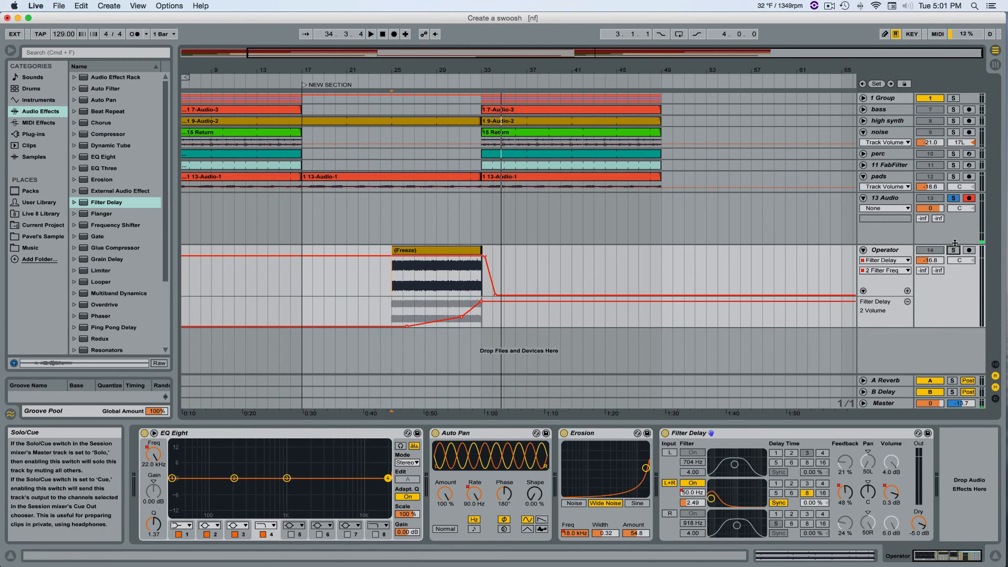
Unsolo the Operator and 13 Audio tracks and play the transition in the full mix from about bar 24.
click(953, 199)
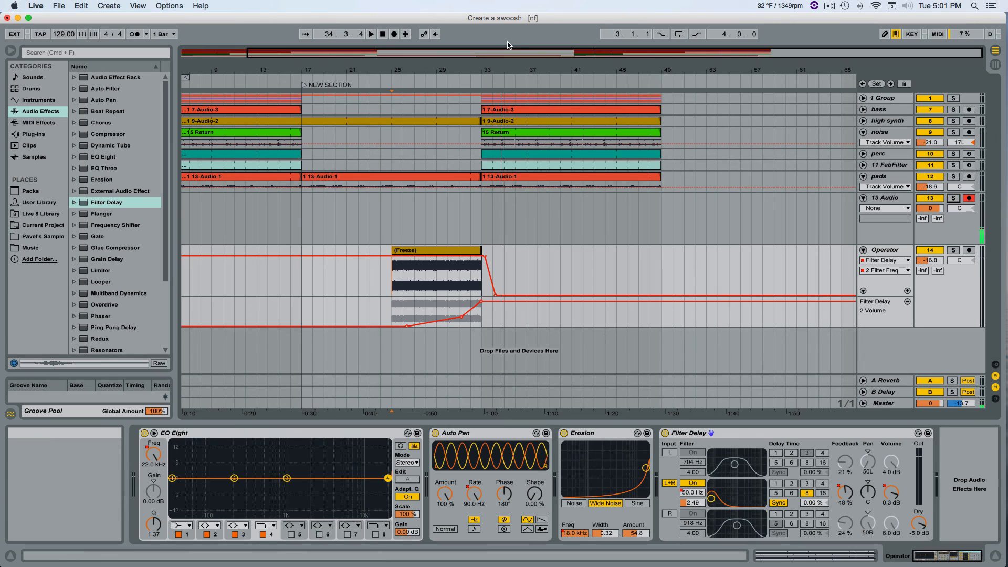
click(380, 79)
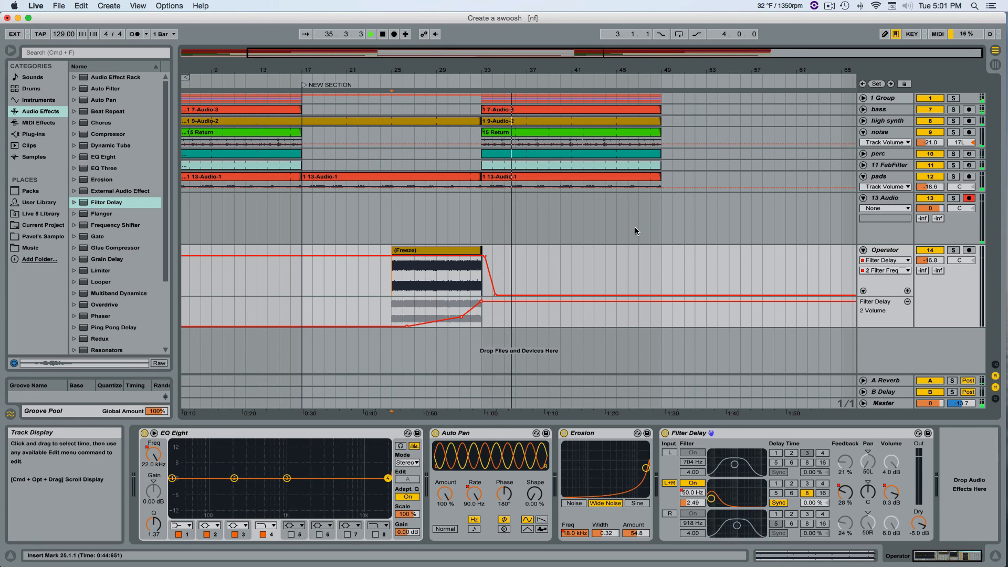
key(space)
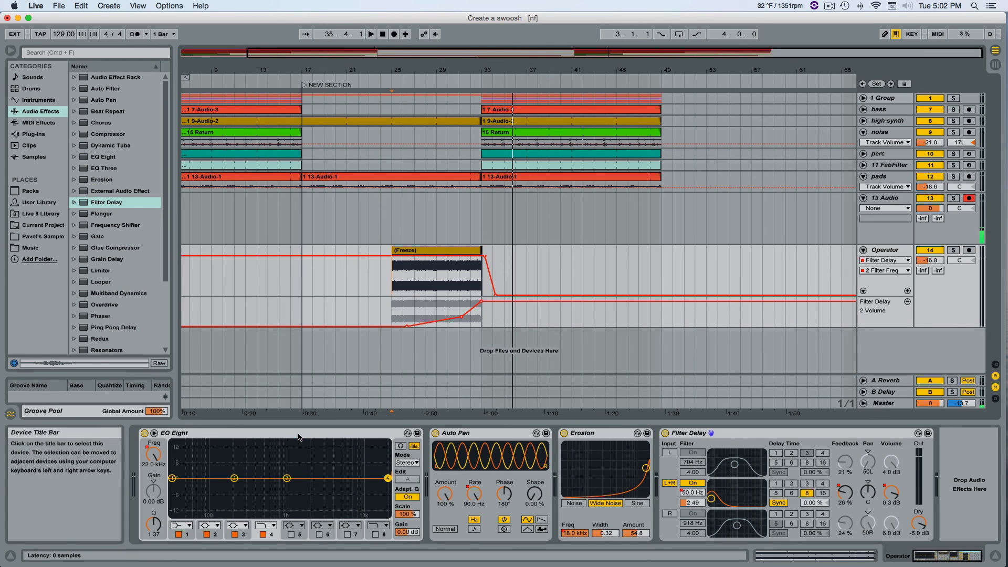
Collapse and re-expand EQ Eight, place the insert marker at bar 26, and move the EQ's filter 4 to about 395 Hz.
double_click(173, 432)
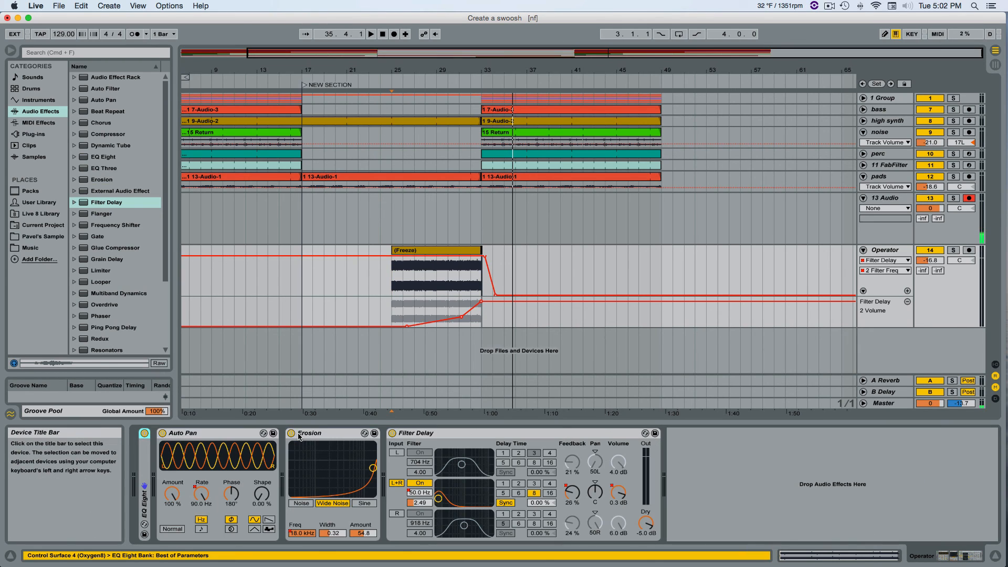
double_click(148, 459)
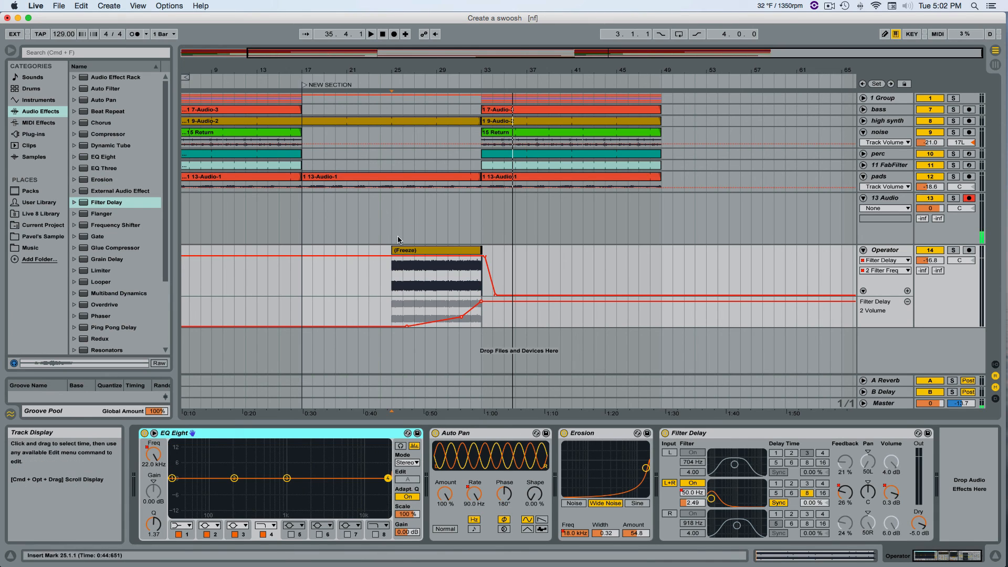
click(403, 274)
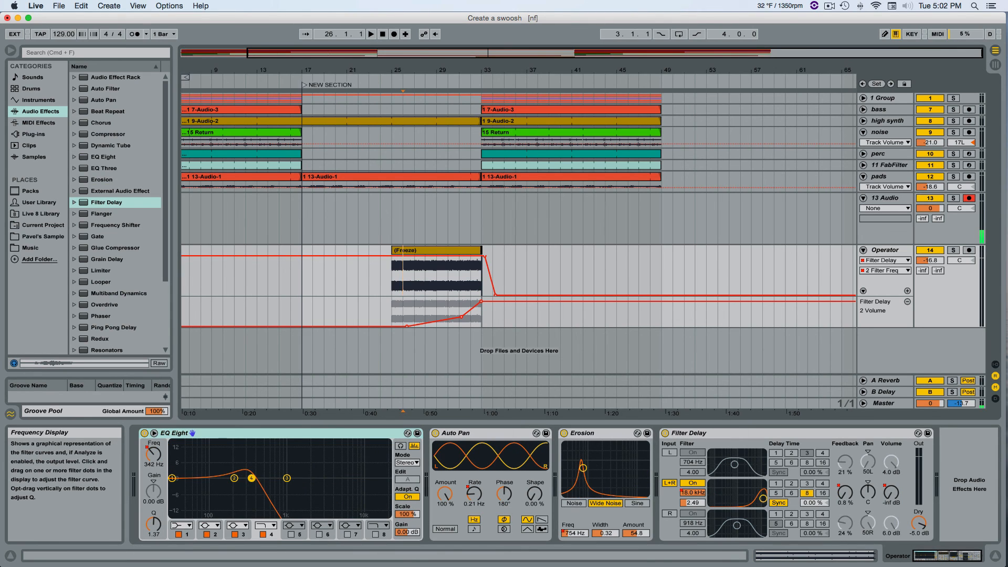
mouse_move(251, 479)
mouse_down()
mouse_move(370, 478)
mouse_move(257, 478)
mouse_up()
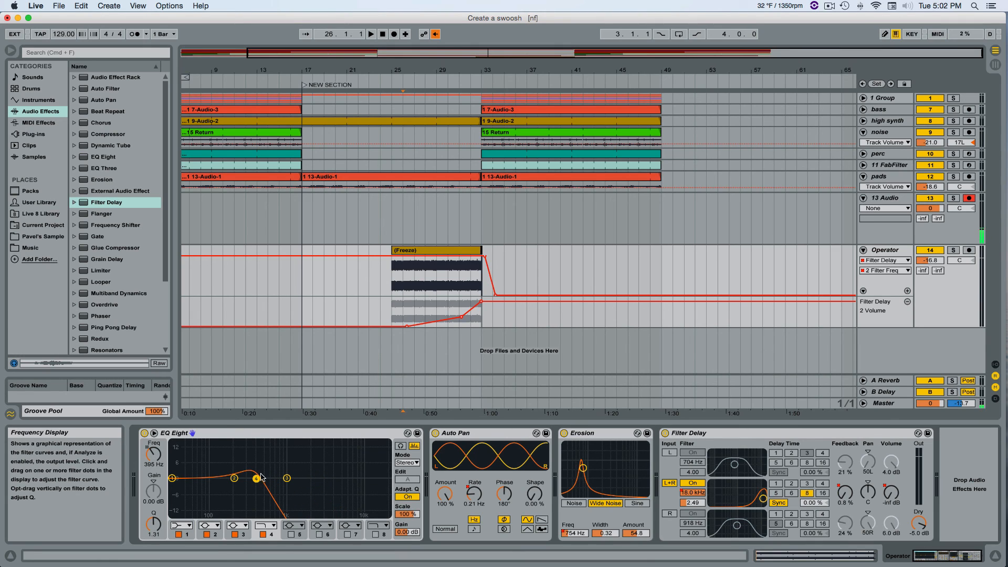